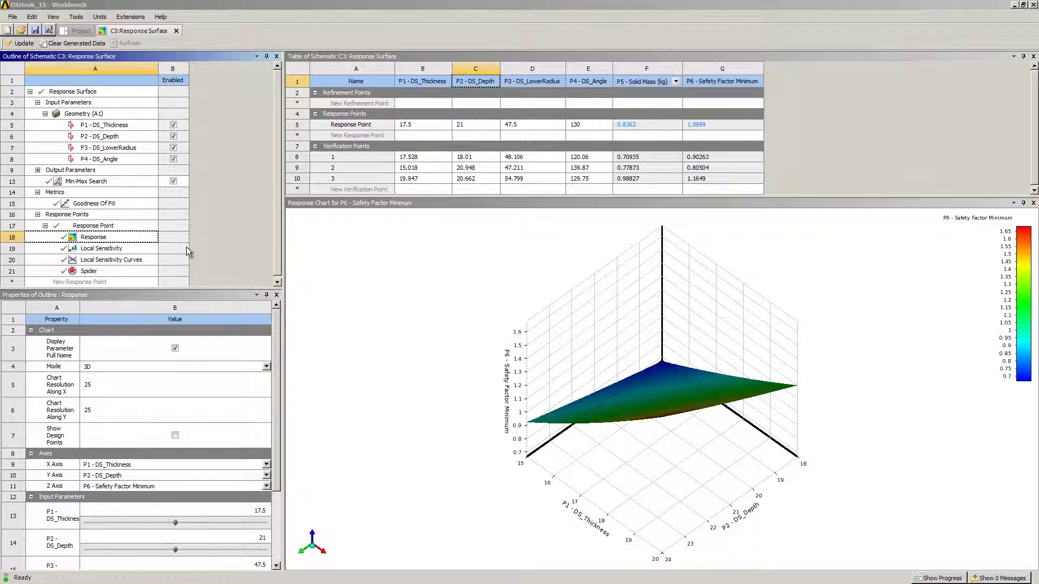
# Step: Show the Min-Max Search table: solid mass 0.57845–1.1833 kg, safety factor 0.56377–2.0941
pyautogui.click(137, 180)
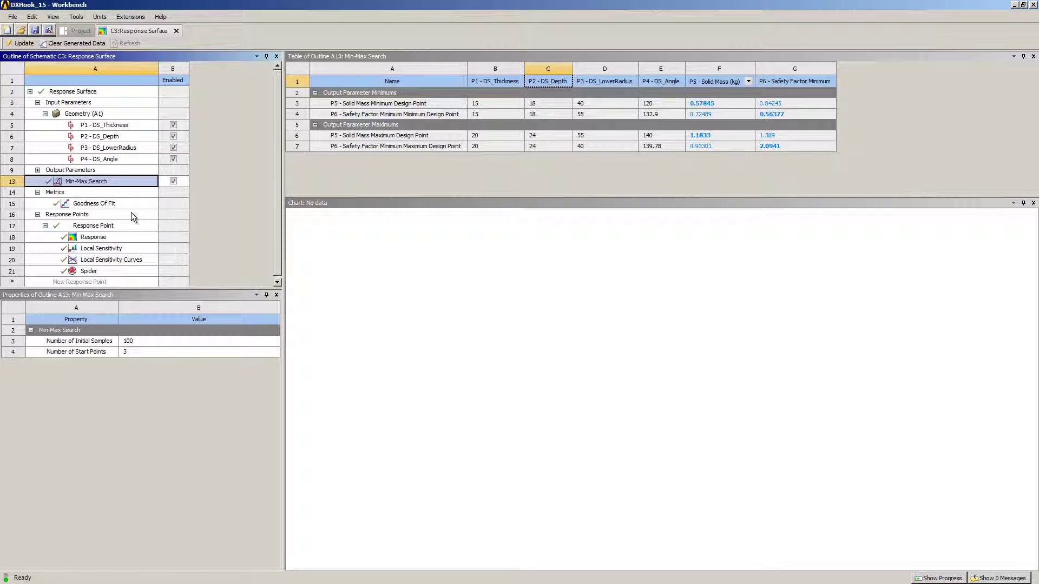
# Step: Redisplay the 3D safety factor surface with DOE design points, rotate it, and reset to isometric
pyautogui.click(123, 237)
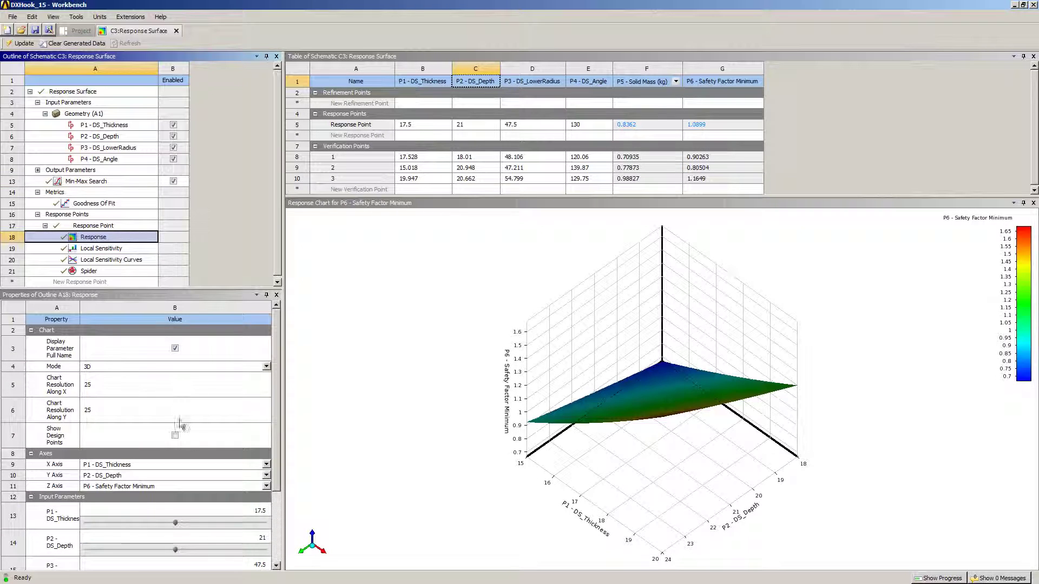
pyautogui.click(175, 435)
pyautogui.moveTo(642, 503); pyautogui.dragTo(814, 402)
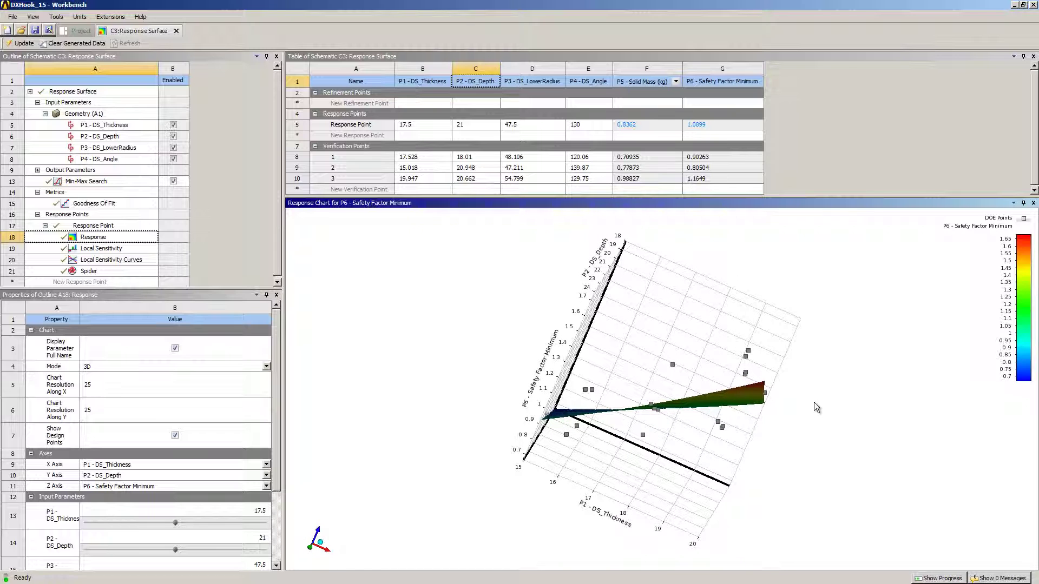
pyautogui.click(321, 544)
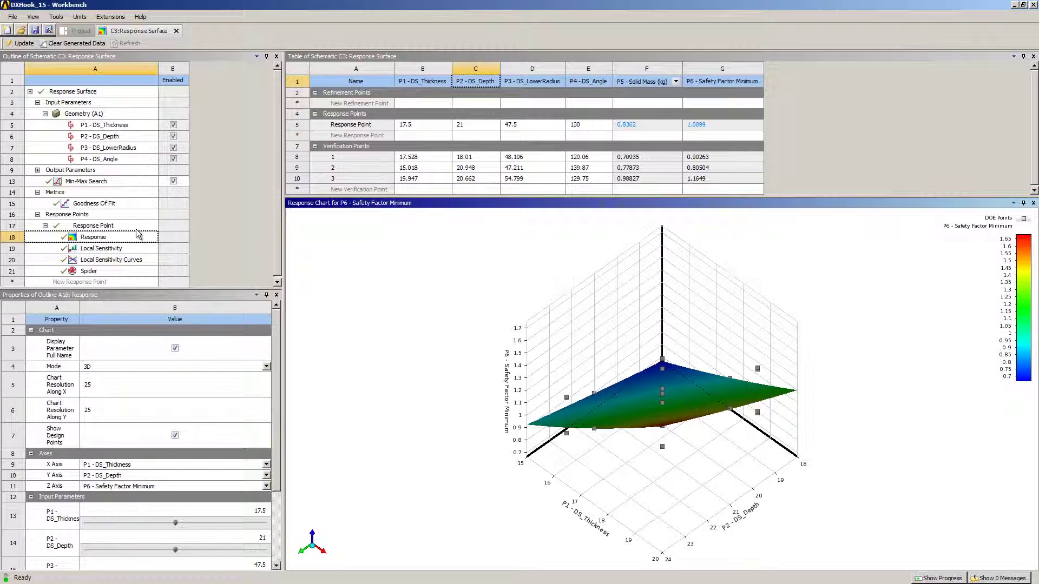
# Step: Open Goodness Of Fit and select the P5 Solid Mass and P6 Safety Factor rows
pyautogui.click(124, 203)
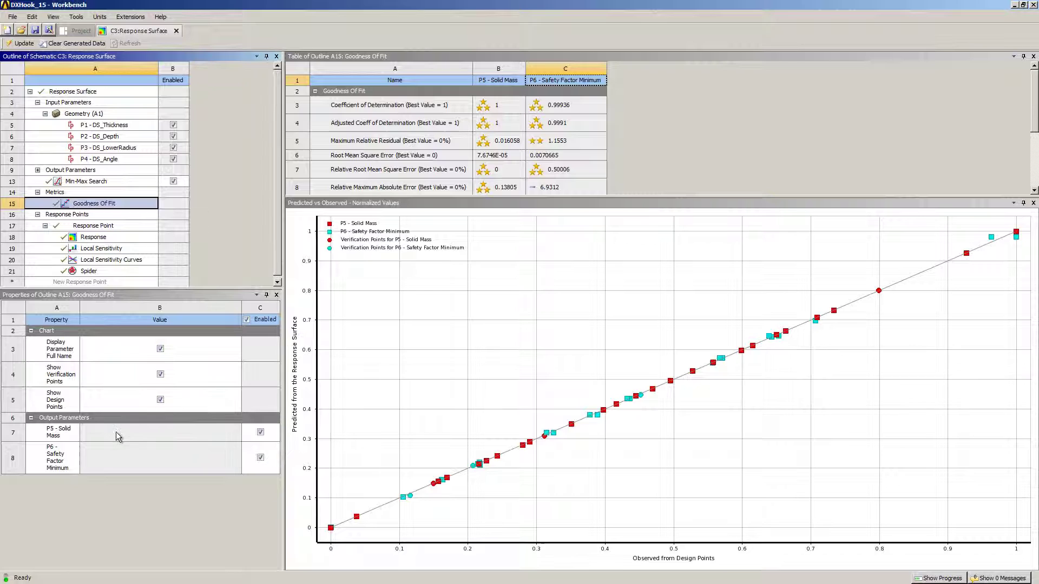
pyautogui.click(79, 436)
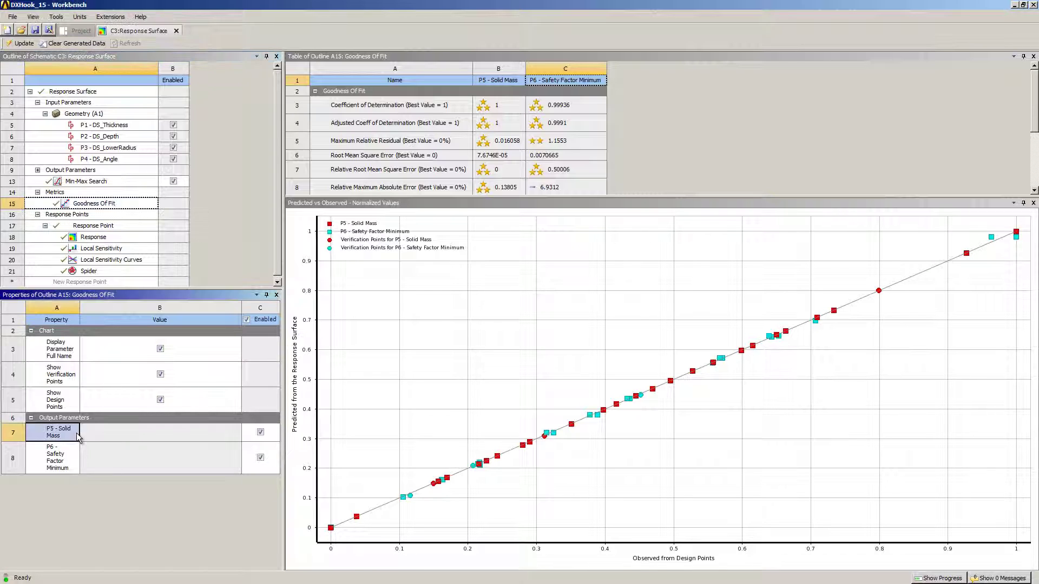
pyautogui.click(76, 465)
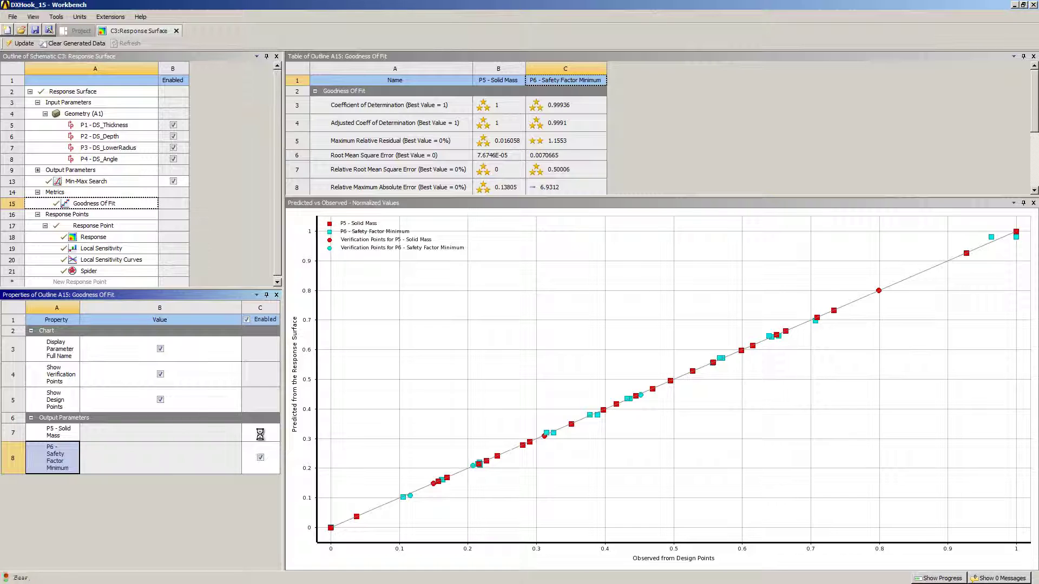
# Step: Toggle the P5 and P6 chart series off and on, then pick a fit point to read its values
pyautogui.click(261, 432)
pyautogui.click(260, 431)
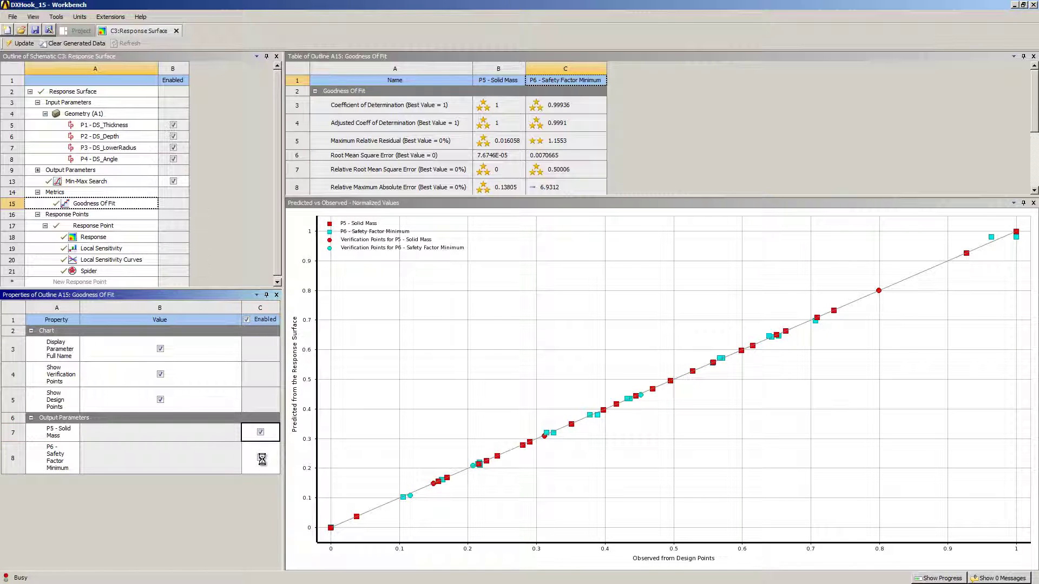
pyautogui.click(261, 458)
pyautogui.click(261, 457)
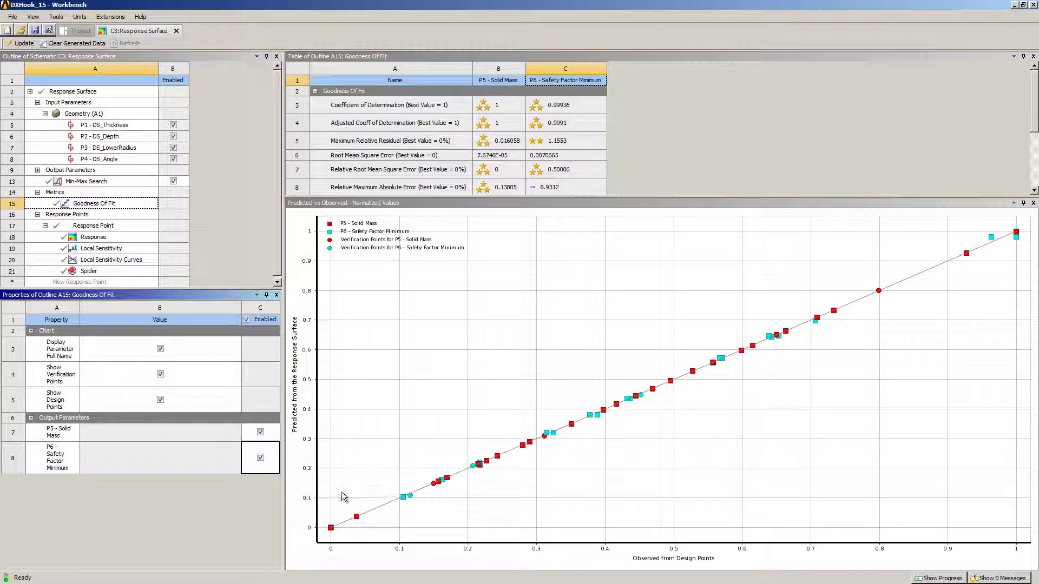
pyautogui.click(359, 519)
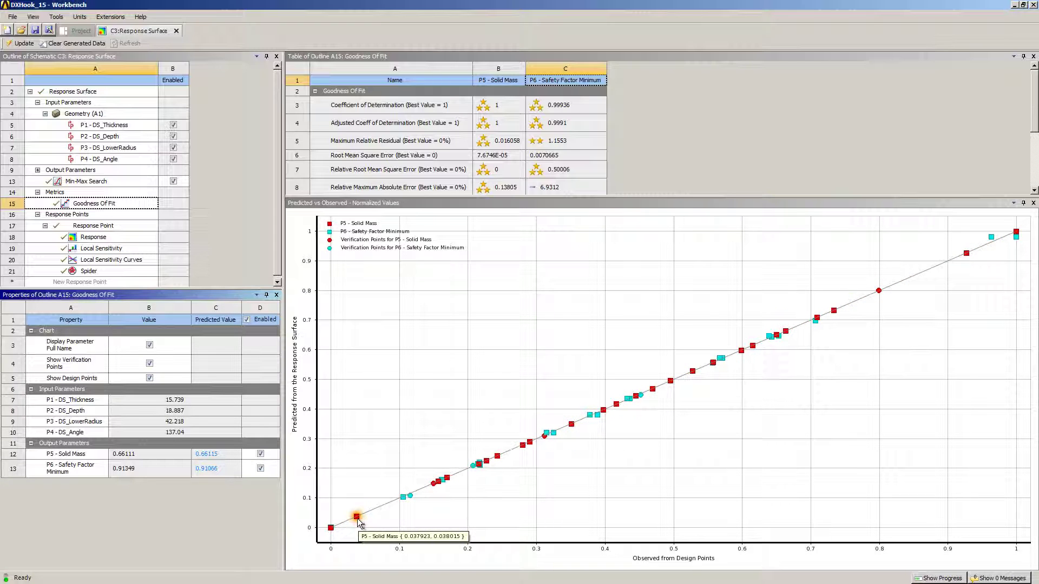
pyautogui.moveTo(414, 502)
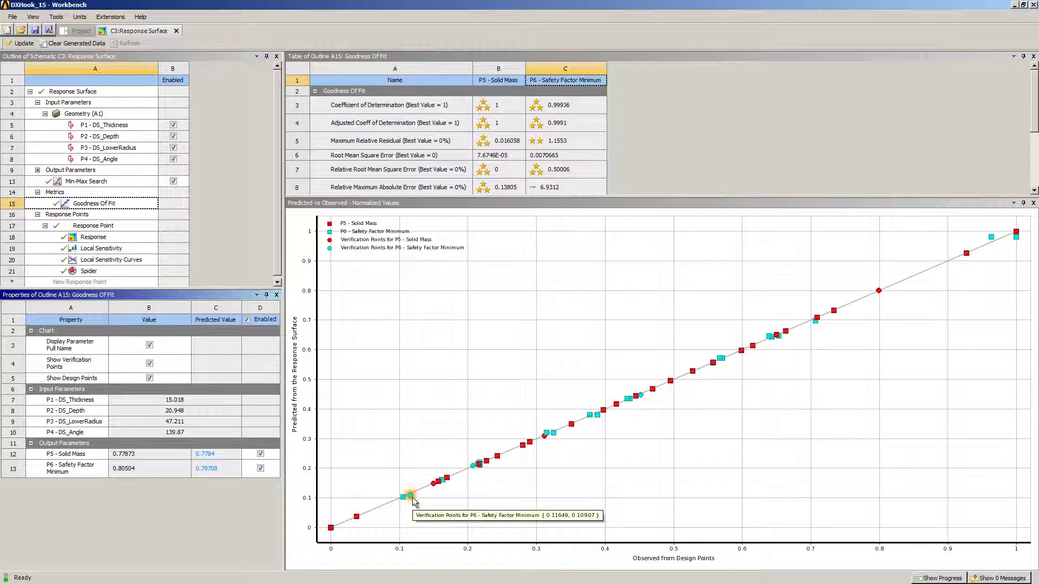
pyautogui.click(149, 378)
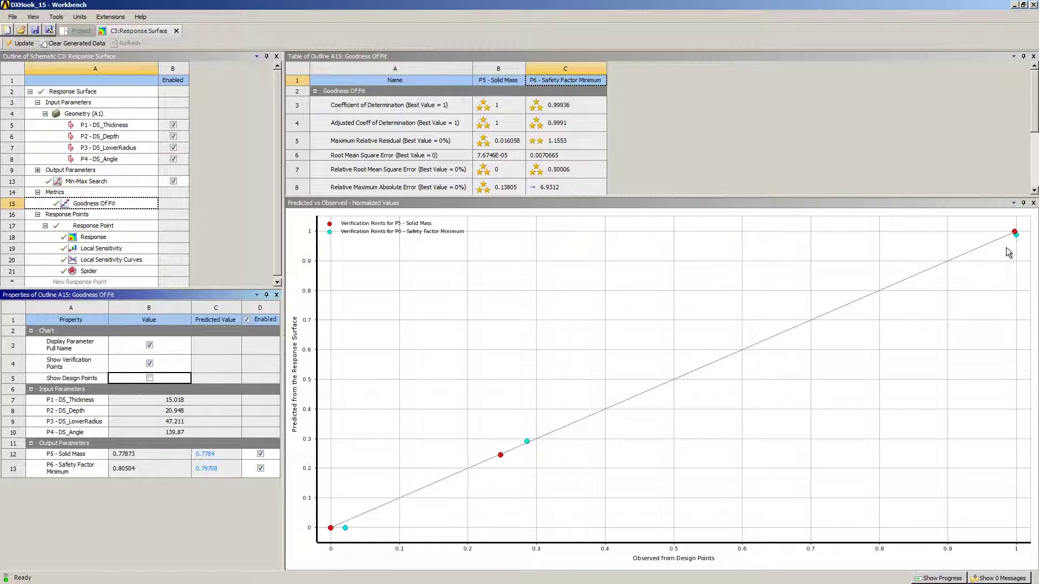
pyautogui.click(149, 379)
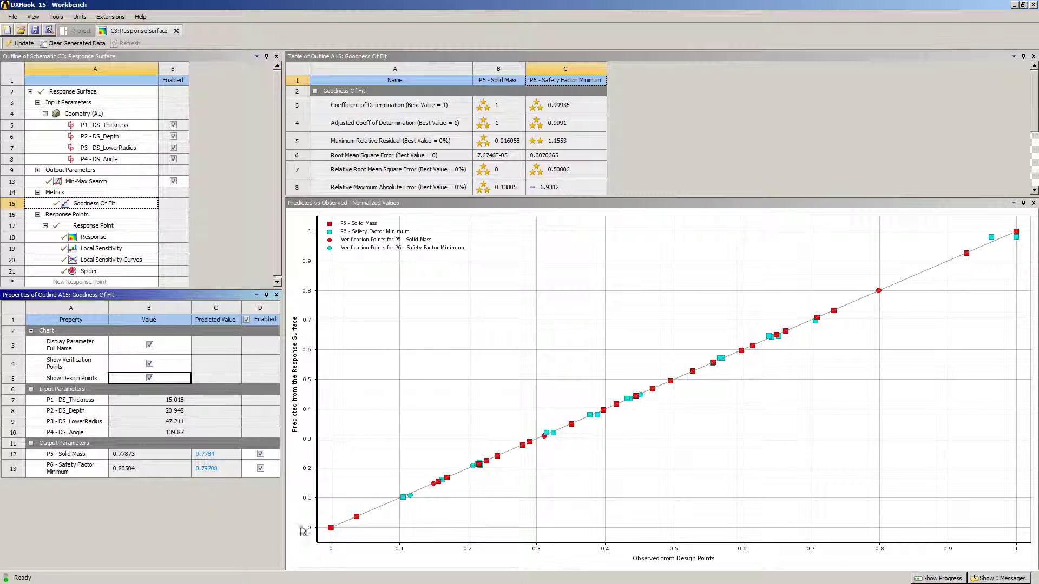
pyautogui.moveTo(357, 521)
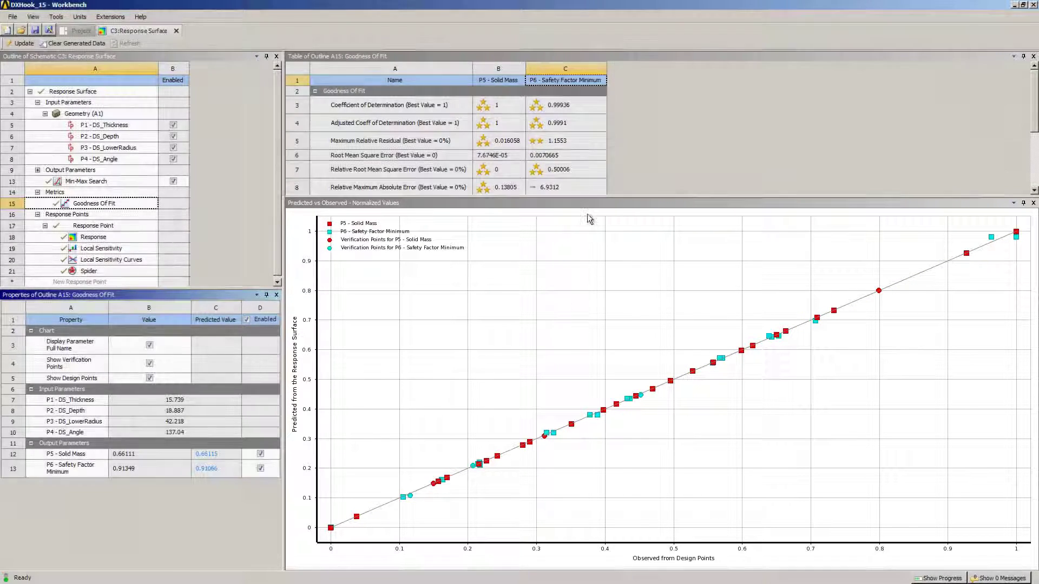
# Step: Enlarge the fit table to reveal verification metrics: determination coefficient 1 for mass, 0.99936 for safety factor
pyautogui.moveTo(588, 198); pyautogui.dragTo(553, 332)
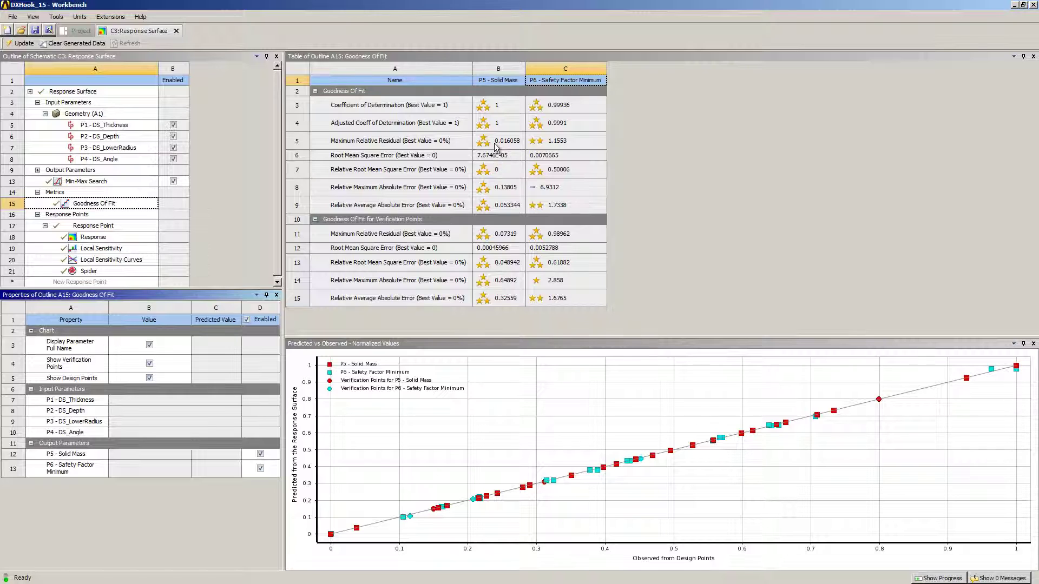
pyautogui.rightClick(578, 82)
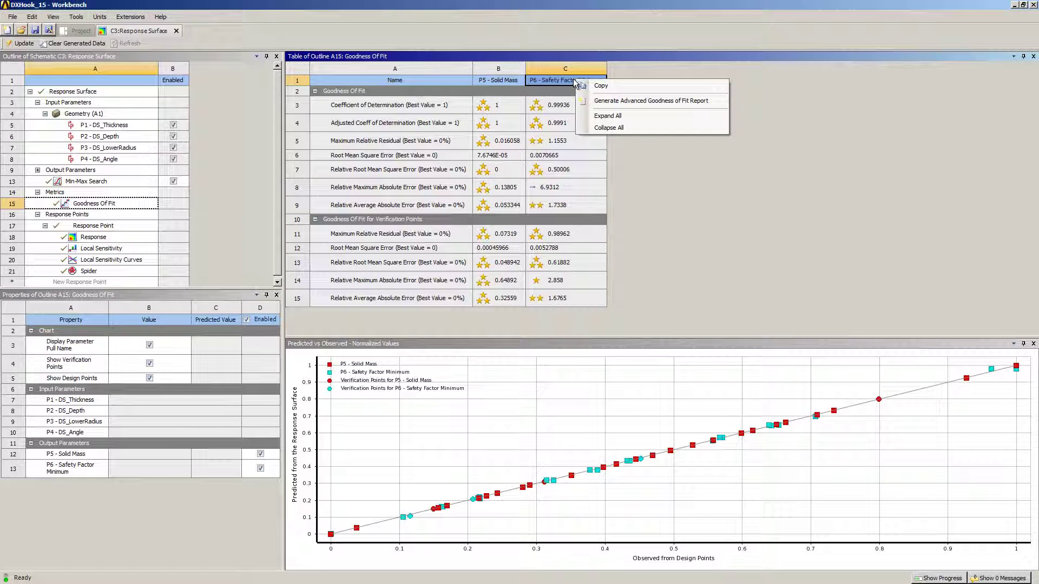
pyautogui.click(620, 102)
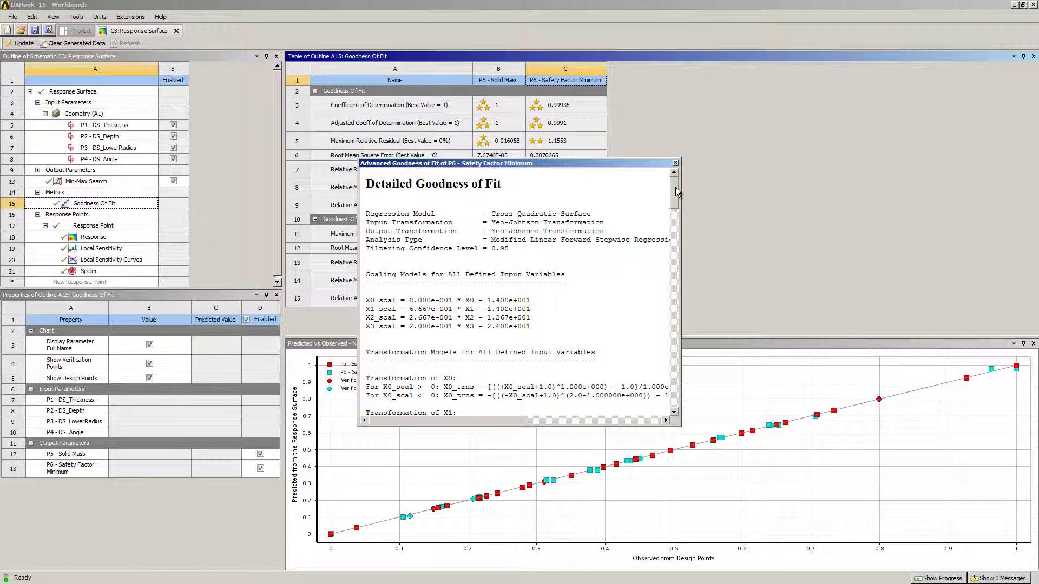
pyautogui.moveTo(676, 187); pyautogui.dragTo(671, 234)
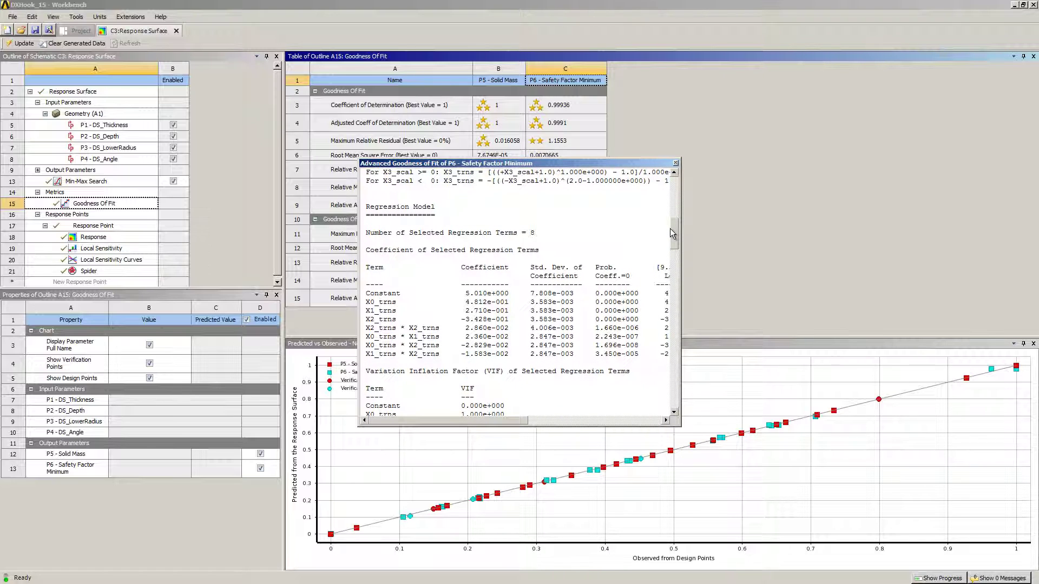
pyautogui.moveTo(670, 228); pyautogui.dragTo(673, 297)
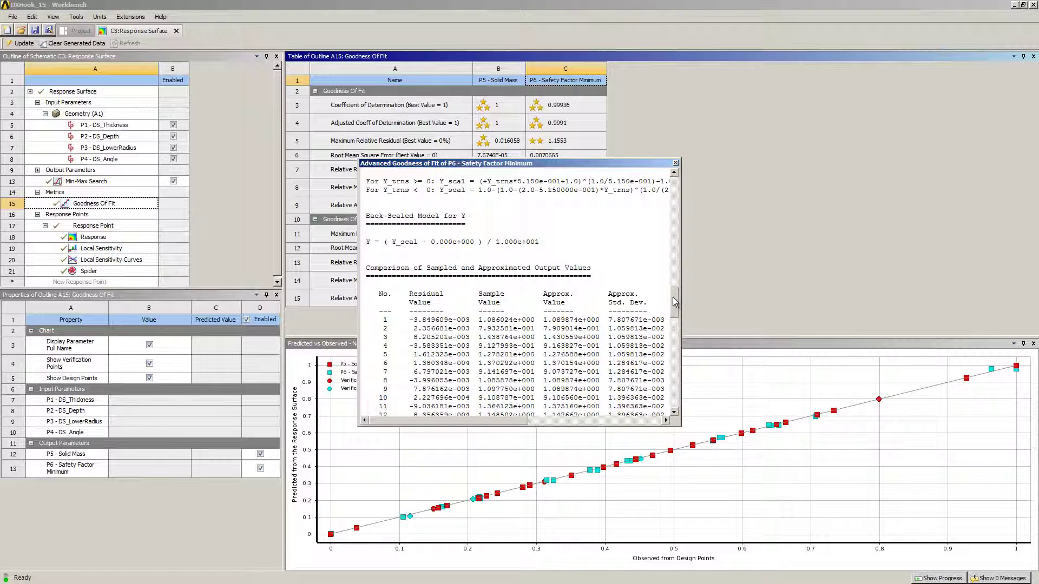
pyautogui.click(676, 163)
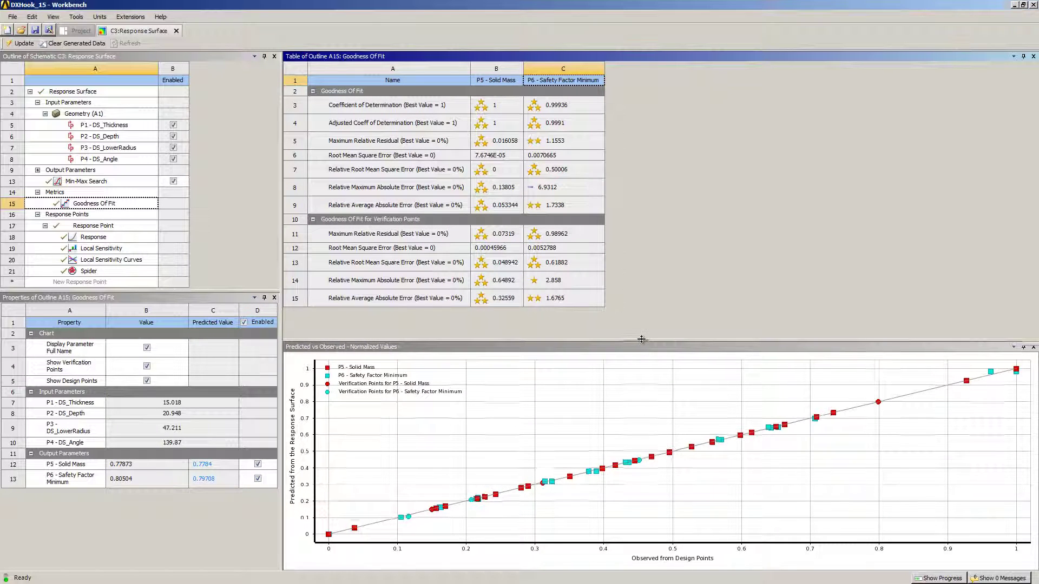
# Step: Show the 2D Response chart of Safety Factor Minimum versus P1 - DS_Thickness, keeping thickness on X
pyautogui.moveTo(642, 341); pyautogui.dragTo(519, 220)
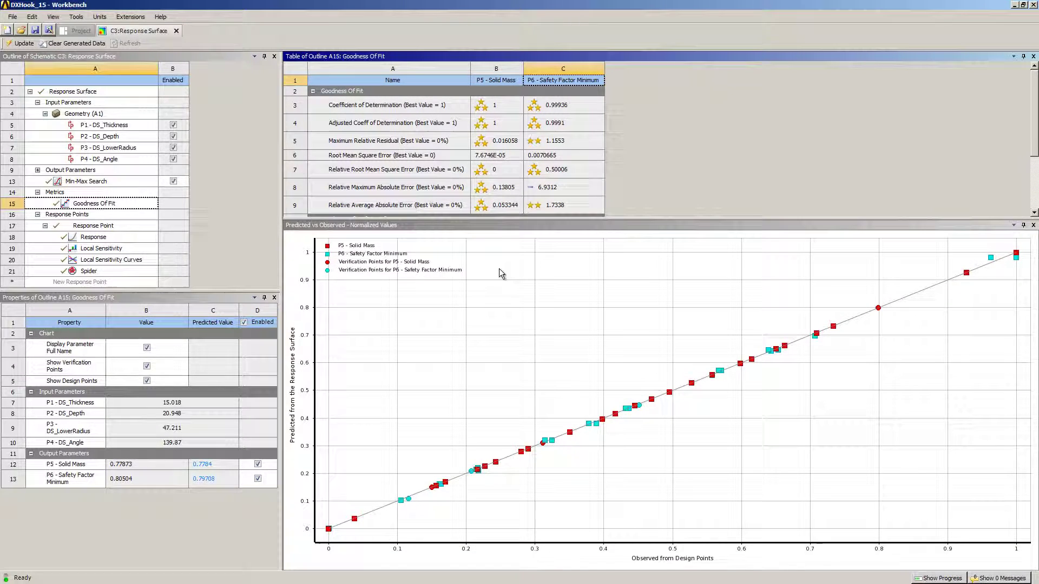
pyautogui.click(125, 237)
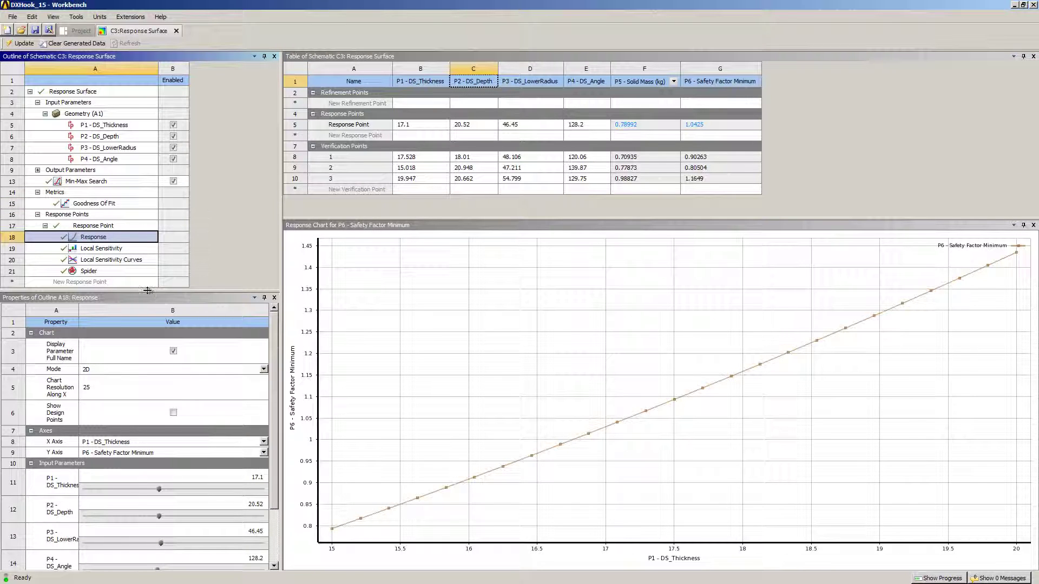
pyautogui.moveTo(149, 293); pyautogui.dragTo(163, 212)
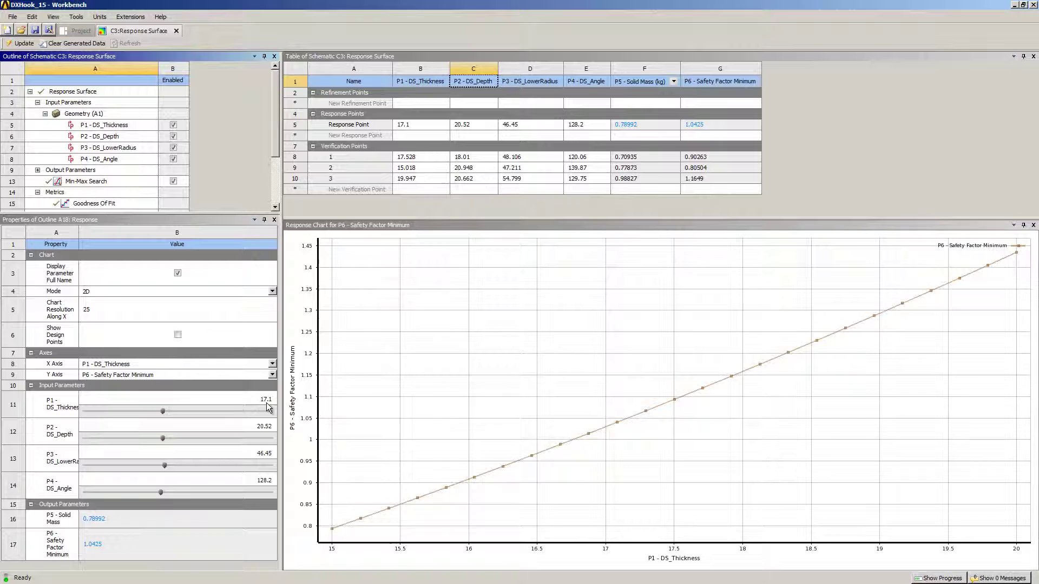
pyautogui.click(217, 364)
pyautogui.click(218, 365)
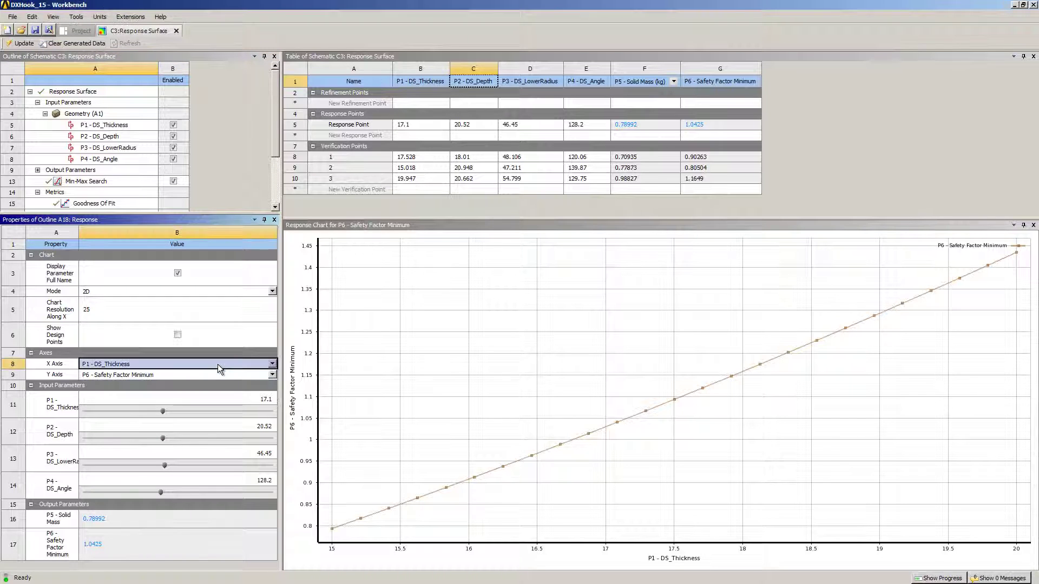
# Step: Switch the X axis through P2 - DS_Depth and P3 - DS_LowerRadius, ending on P4 - DS_Angle
pyautogui.click(178, 362)
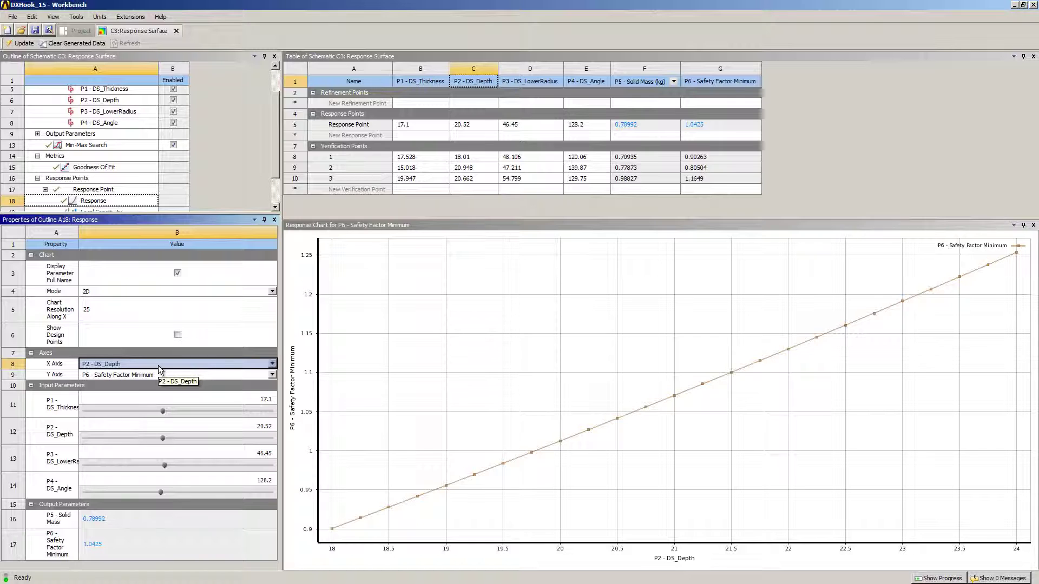
pyautogui.click(158, 365)
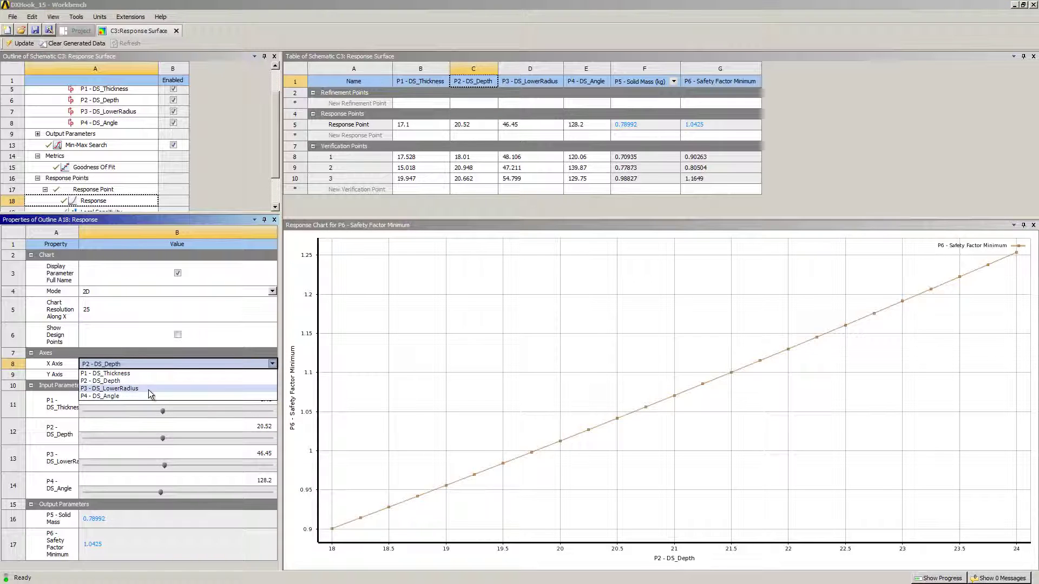
pyautogui.click(149, 389)
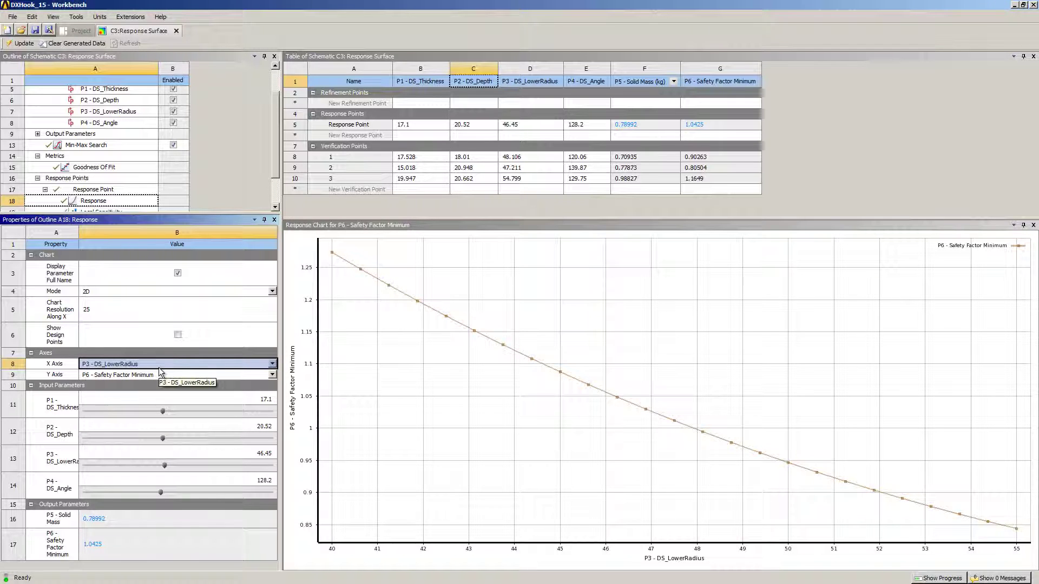
pyautogui.click(158, 366)
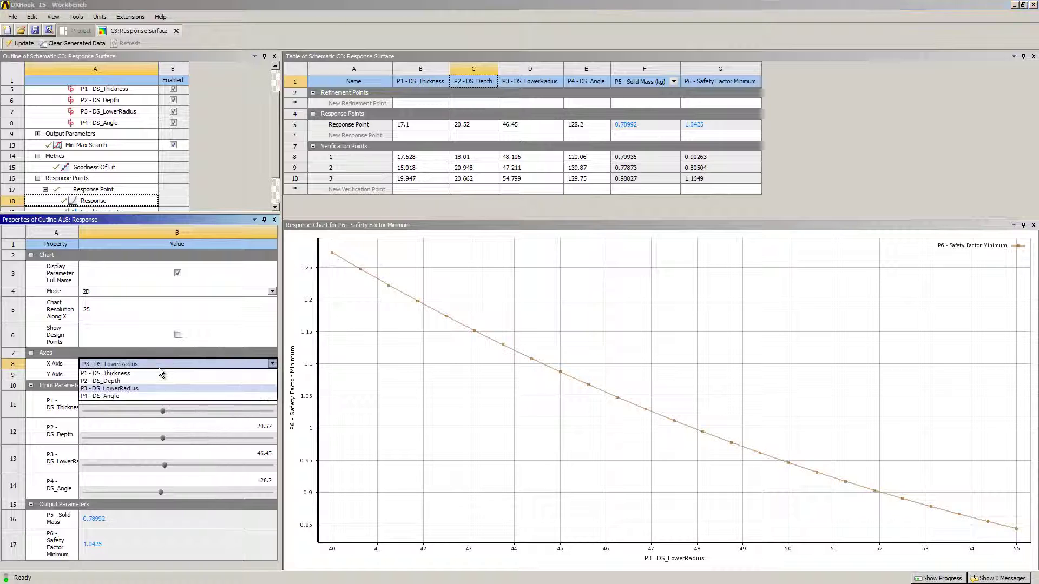
pyautogui.click(149, 397)
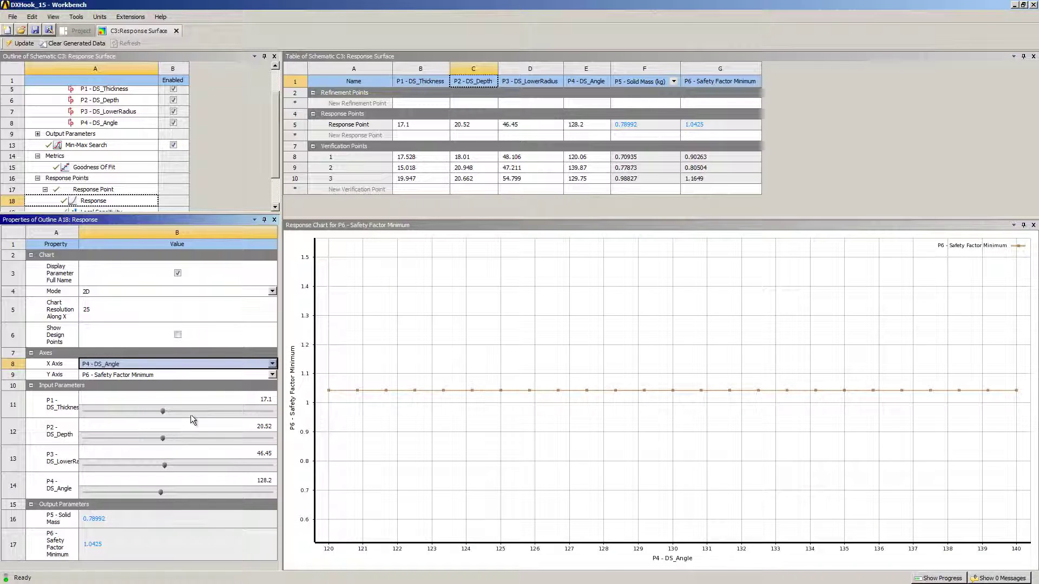
# Step: Vary thickness between about 16 and 18.7, settle at 17.2, and note solid mass and safety factor
pyautogui.click(224, 411)
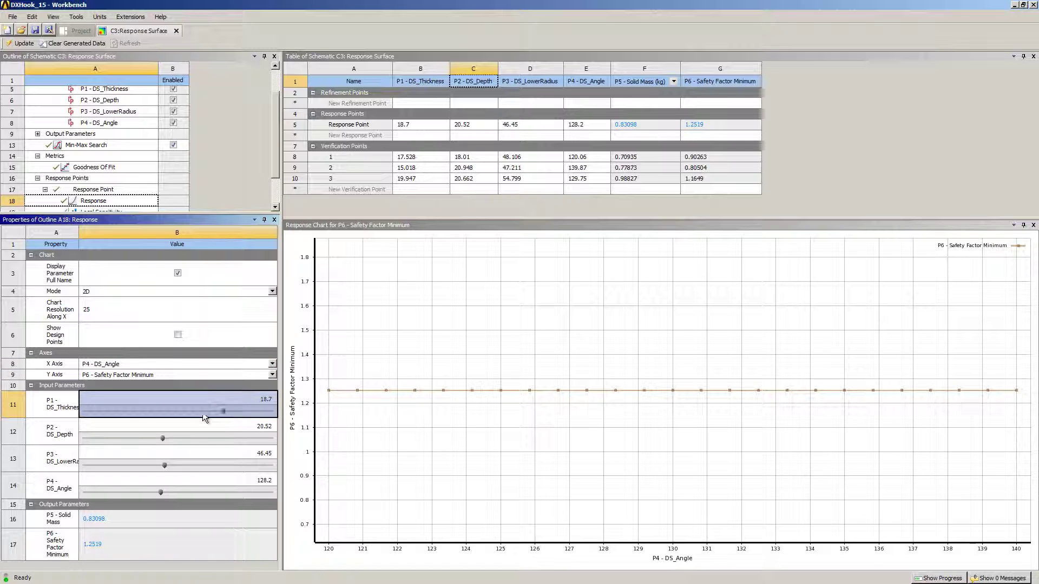
pyautogui.click(122, 410)
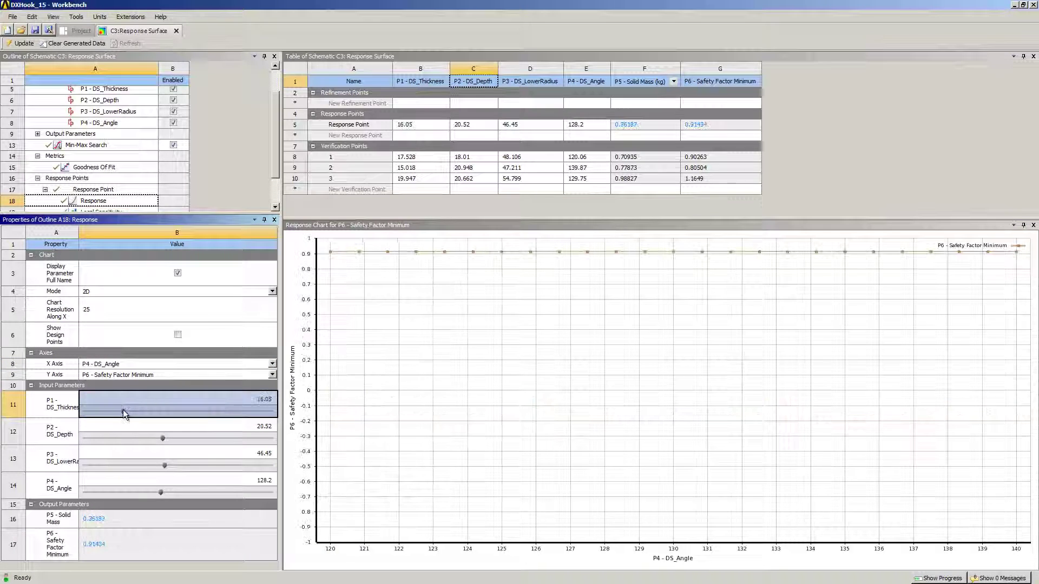
pyautogui.click(166, 411)
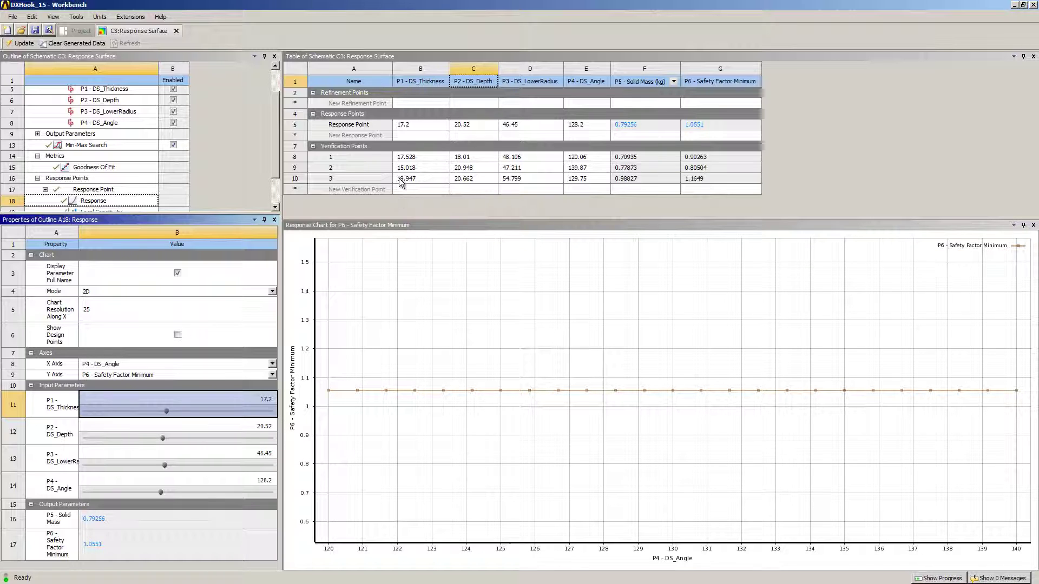
pyautogui.click(154, 512)
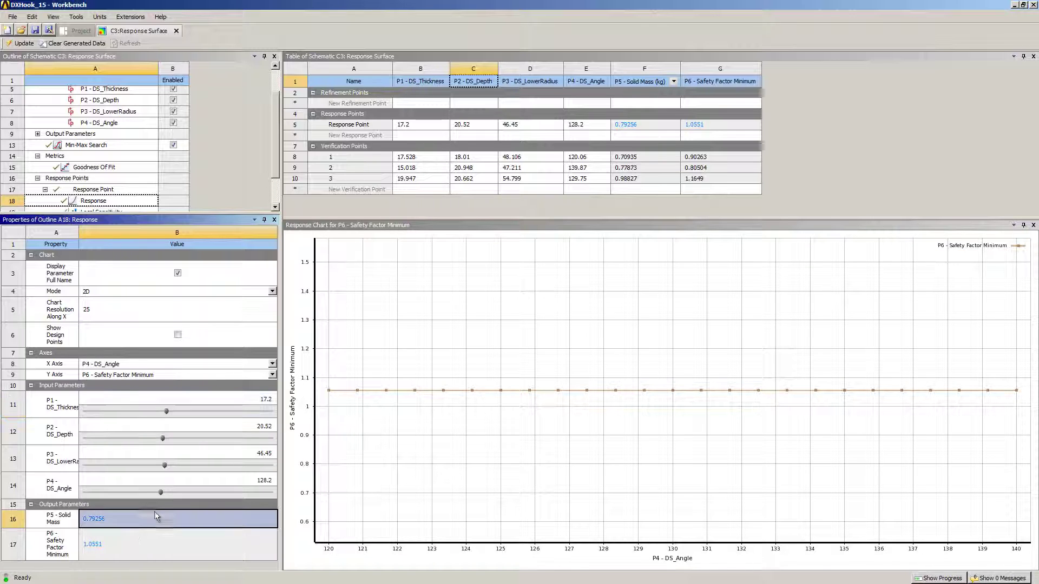
pyautogui.click(136, 546)
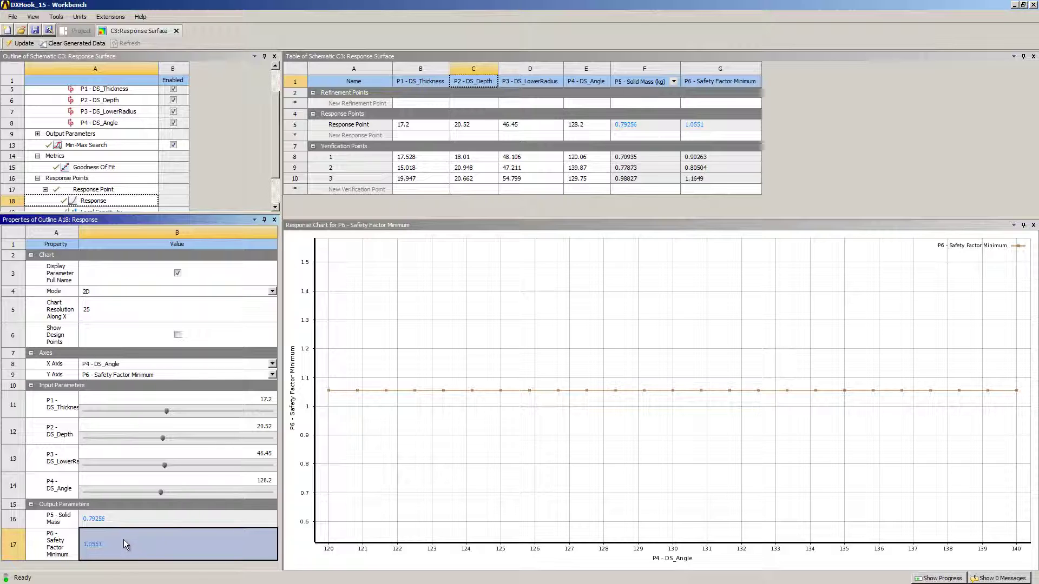
# Step: Push depth toward its upper limit, drop it to 18.24, then set it to 20.64
pyautogui.click(267, 438)
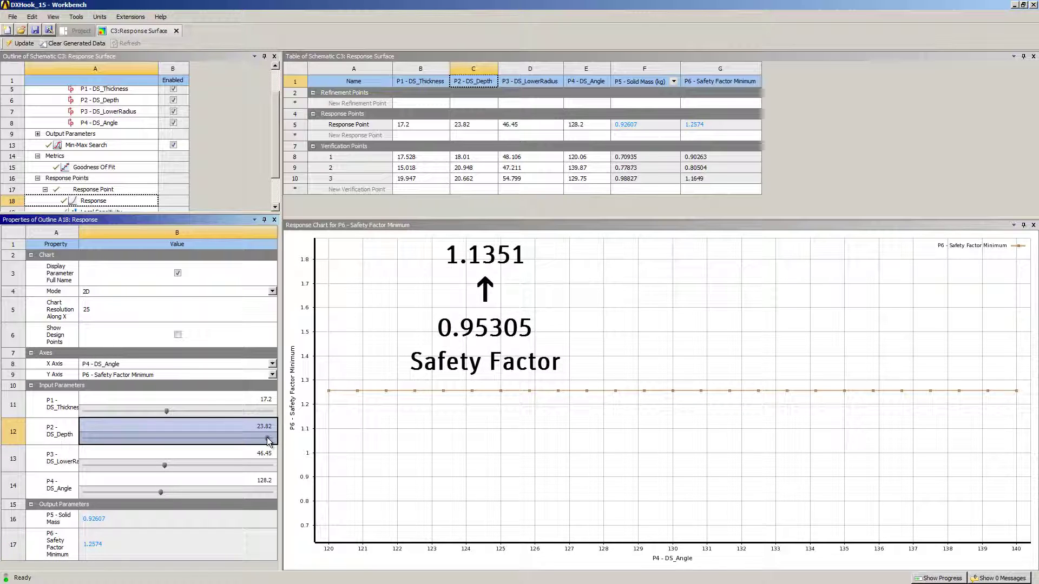
pyautogui.click(92, 438)
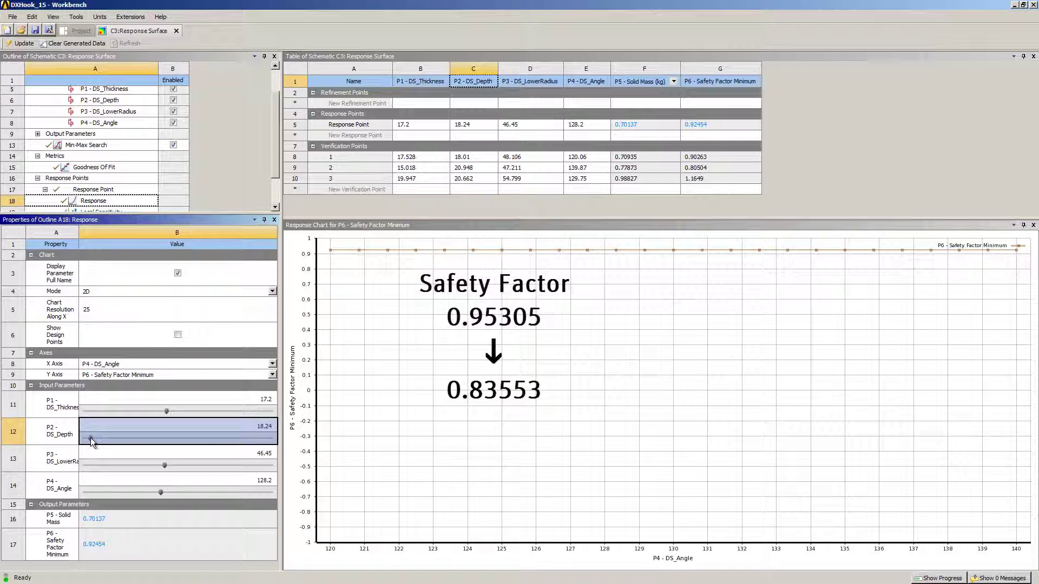
pyautogui.moveTo(92, 438); pyautogui.dragTo(168, 440)
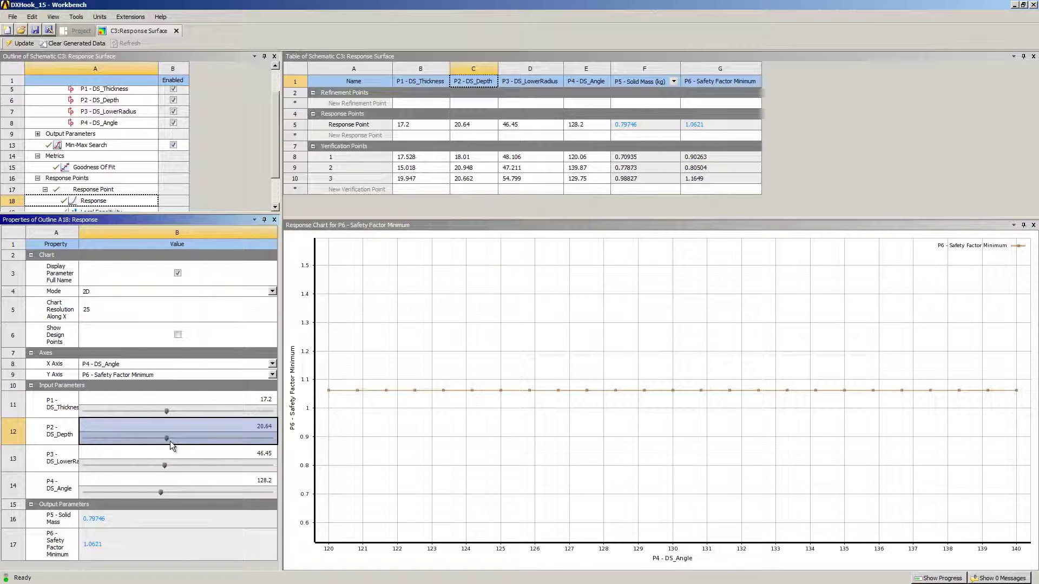
# Step: Vary lower radius between 54.25 and 40.6, settling at about 46.6
pyautogui.click(264, 466)
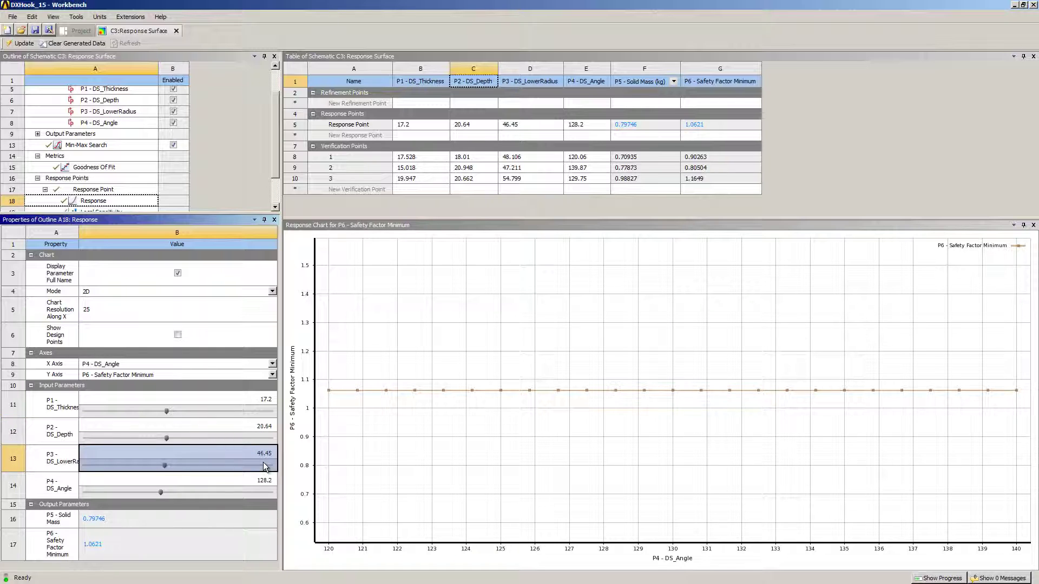
pyautogui.click(264, 465)
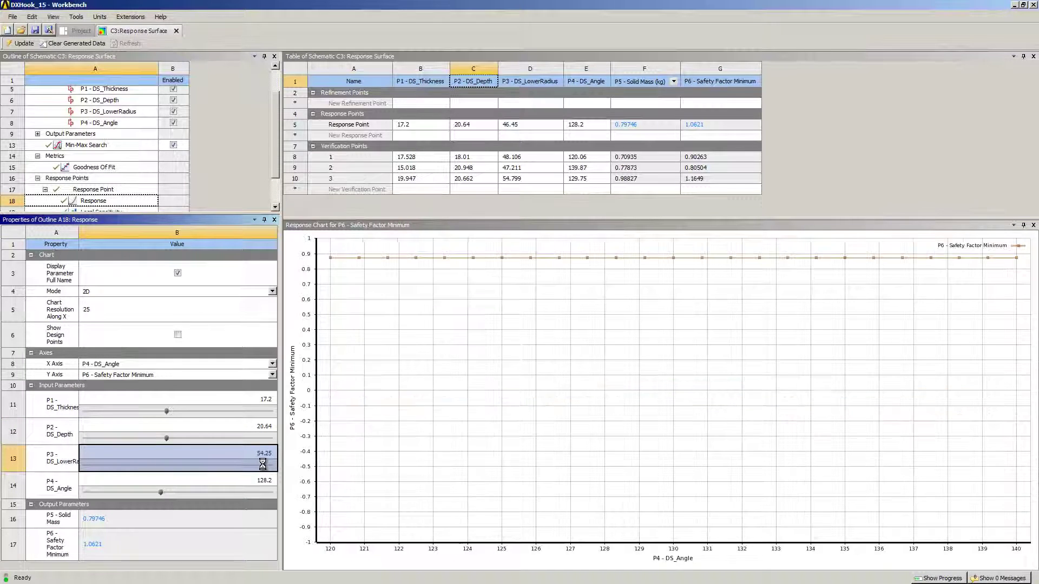
pyautogui.click(91, 467)
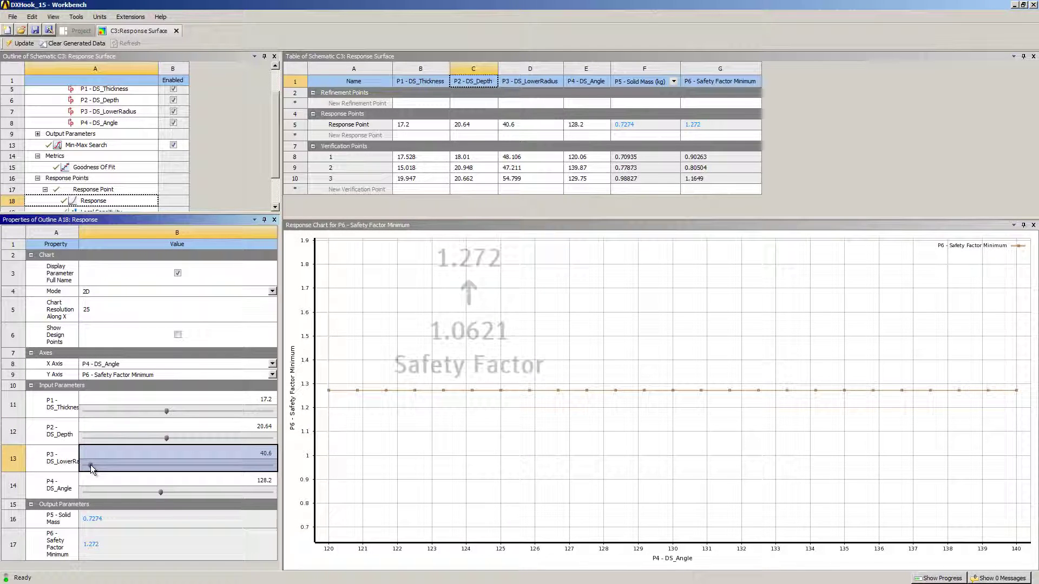
pyautogui.click(165, 465)
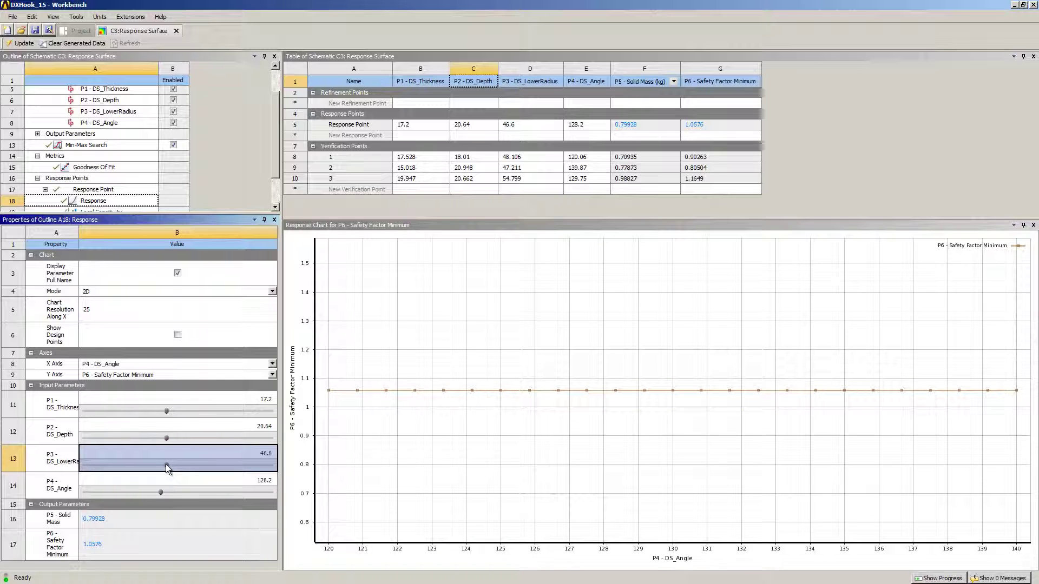
# Step: Switch Mode to 3D, giving a safety factor surface over P4 - DS_Angle and P2 - DS_Depth
pyautogui.click(155, 293)
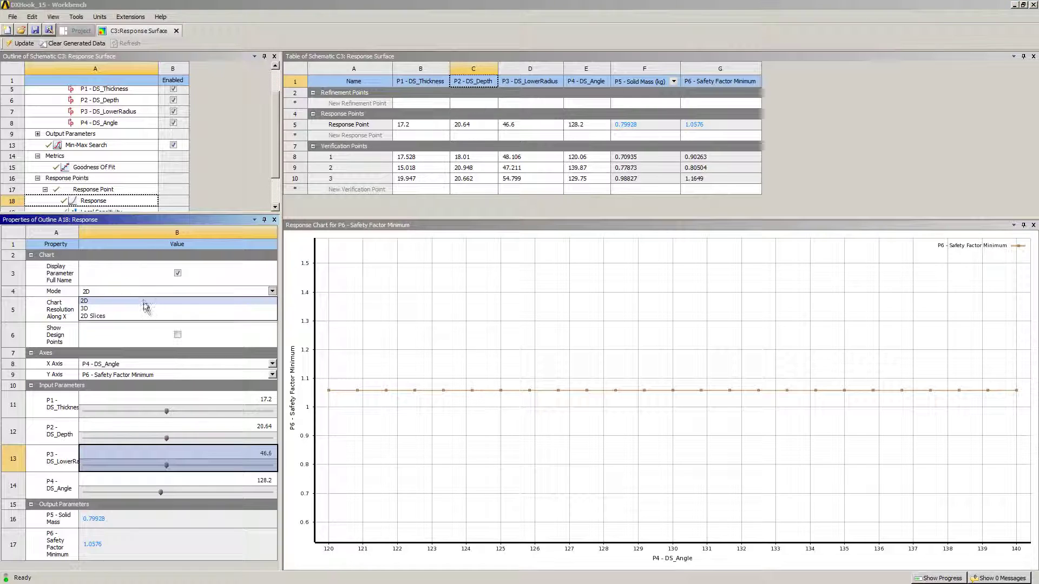
pyautogui.click(142, 308)
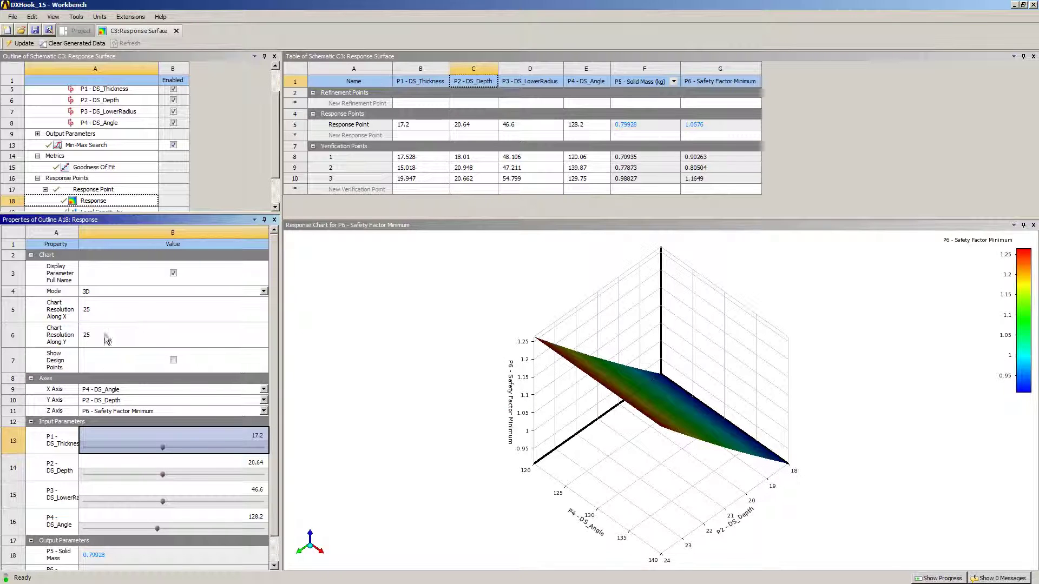
pyautogui.click(74, 389)
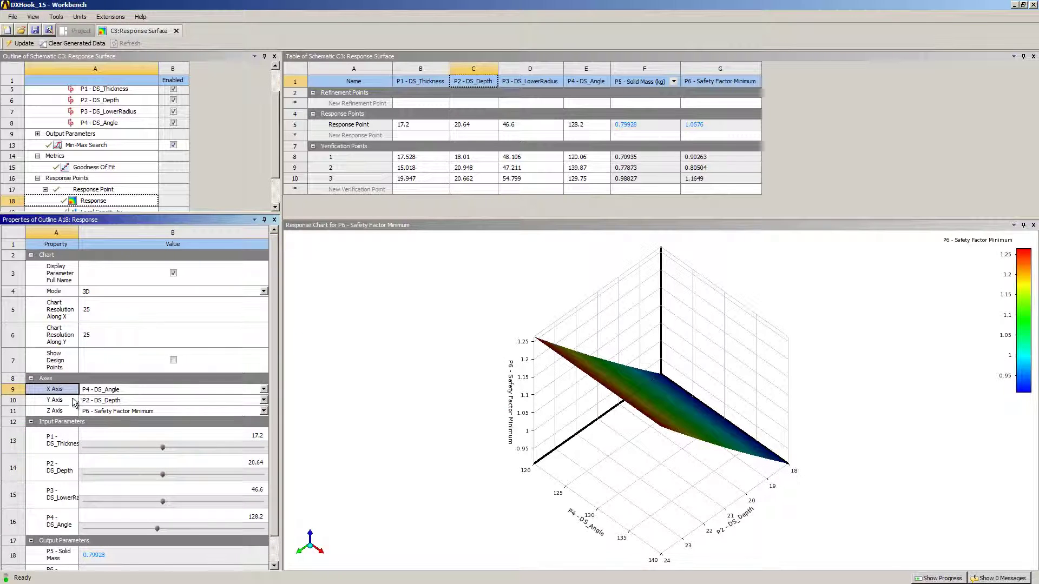
pyautogui.click(74, 402)
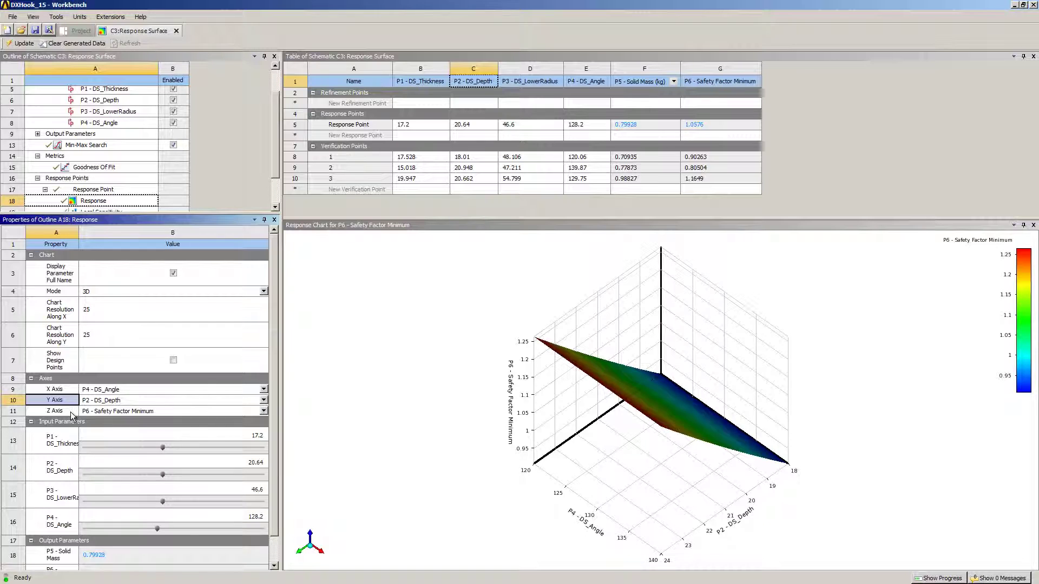
pyautogui.click(73, 414)
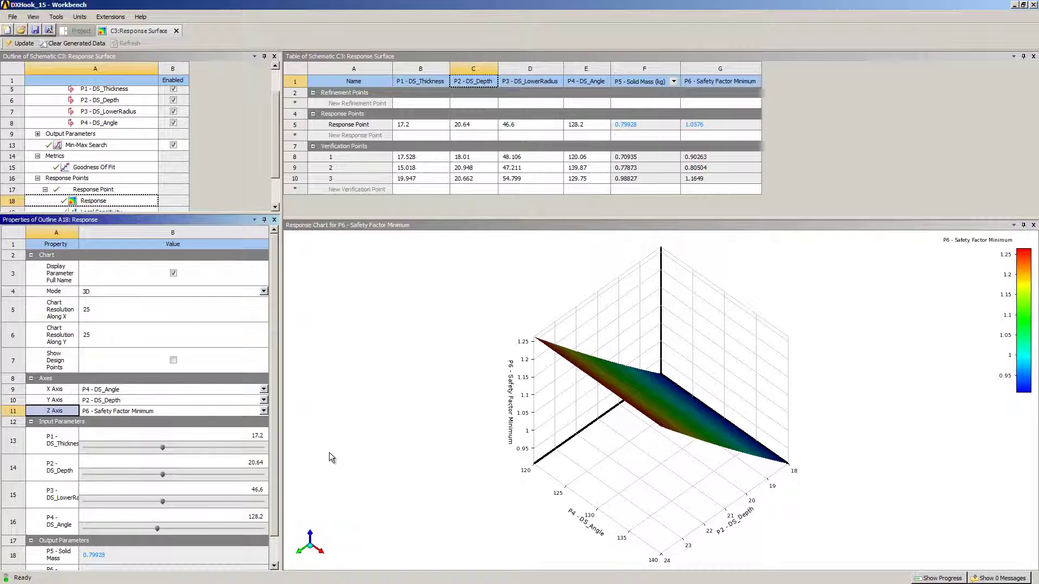
pyautogui.click(513, 452)
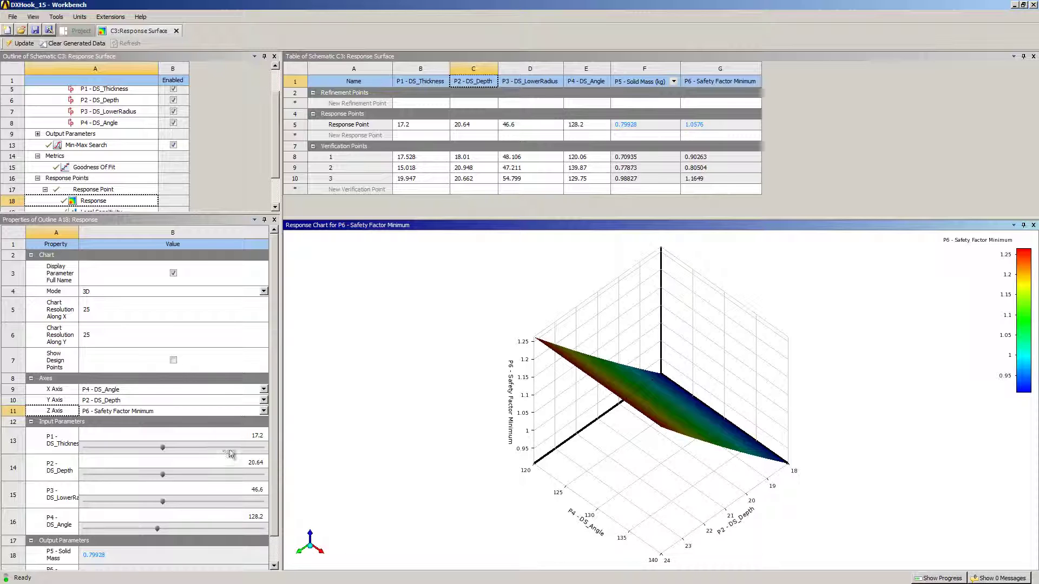
# Step: Set X Axis to P1 - DS_Thickness, Y Axis to P3 - DS_LowerRadius, and show design points
pyautogui.click(161, 388)
pyautogui.click(156, 398)
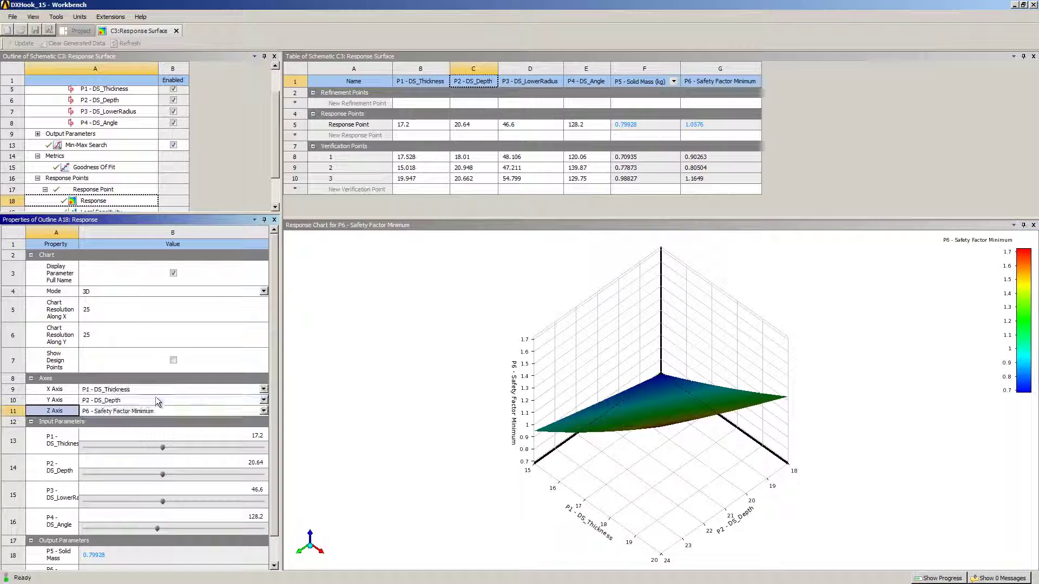
pyautogui.click(157, 403)
pyautogui.click(142, 424)
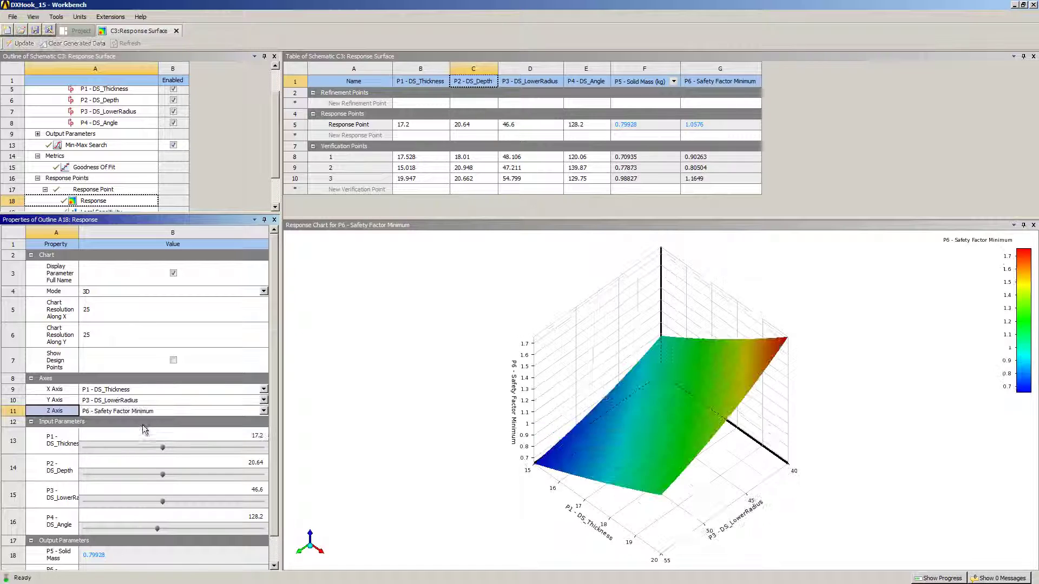
pyautogui.click(173, 360)
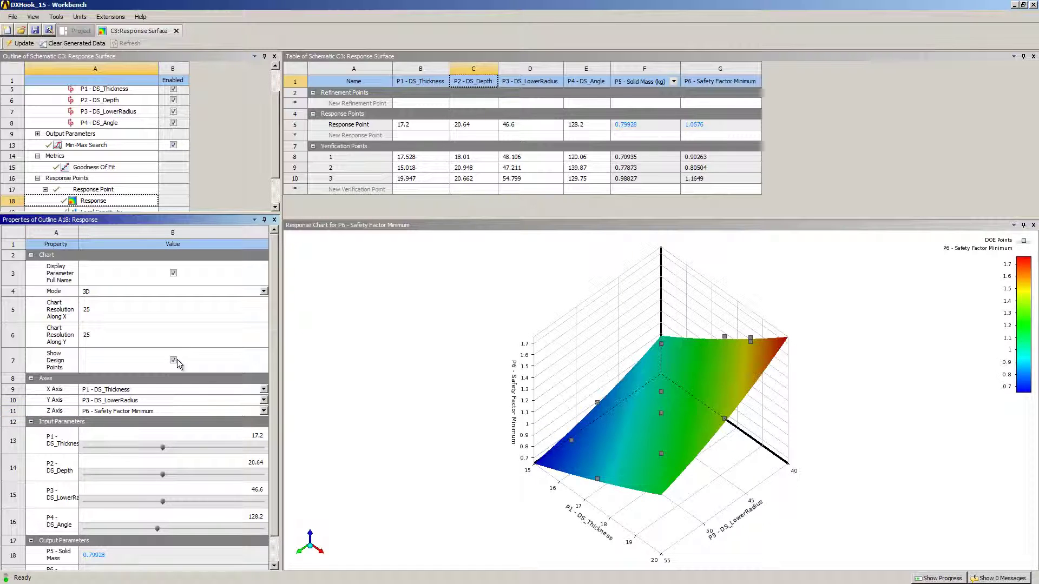
# Step: Set depth 18.54, lower radius 50.2 and angle 137.2, giving safety factor 0.85061
pyautogui.click(233, 475)
pyautogui.moveTo(233, 475); pyautogui.dragTo(99, 474)
pyautogui.click(205, 498)
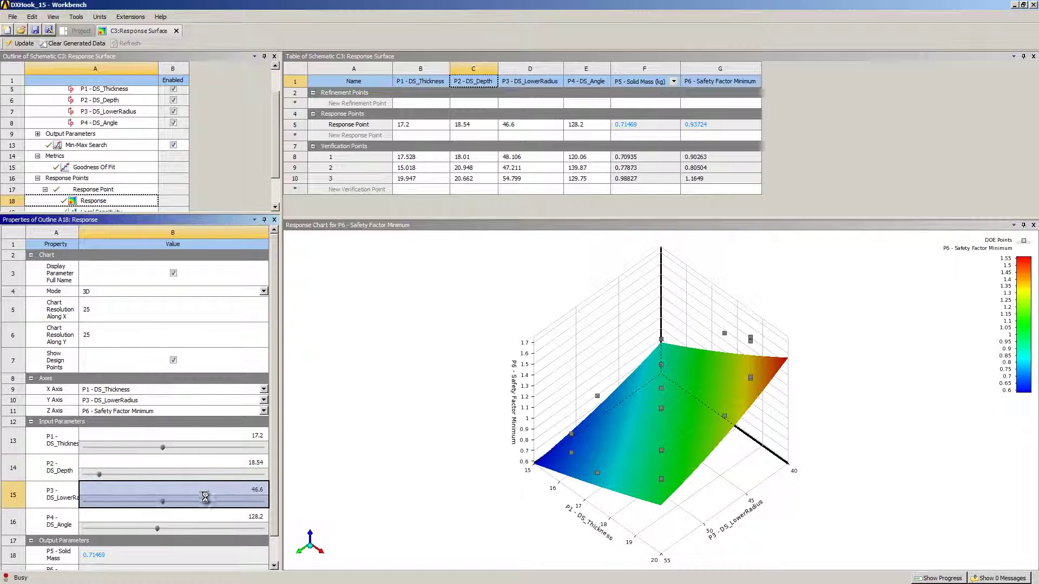
pyautogui.click(240, 528)
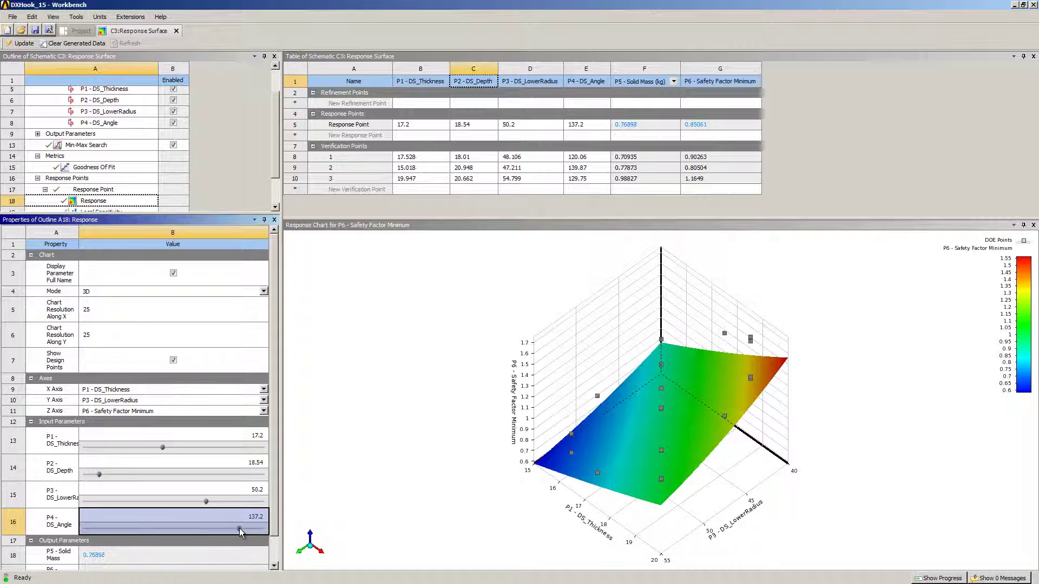
# Step: Switch Mode to 2D Slices: safety factor versus DS_Thickness, 25 lower-radius slices from 40 to 55
pyautogui.click(141, 290)
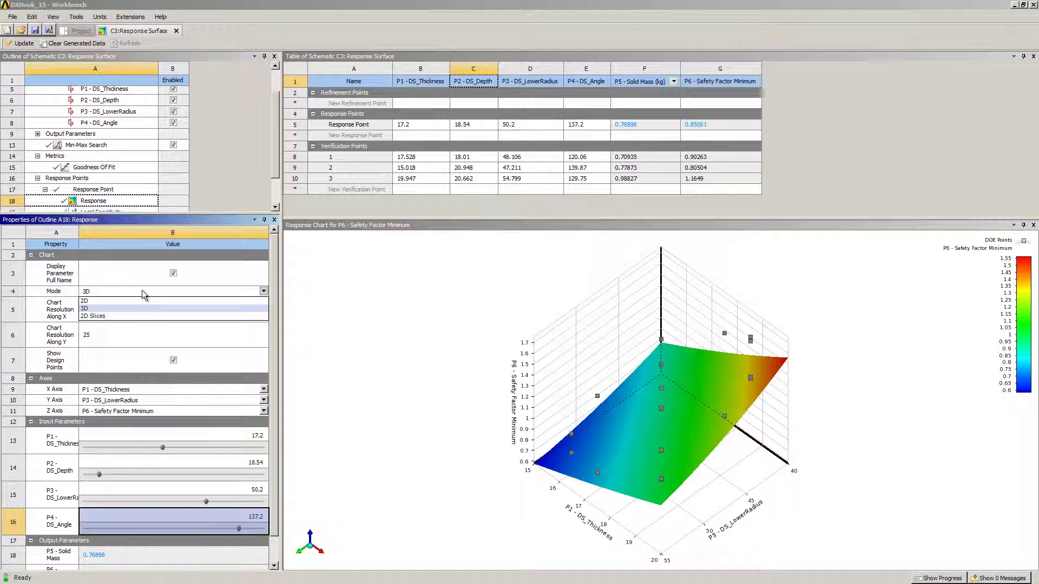
pyautogui.click(131, 317)
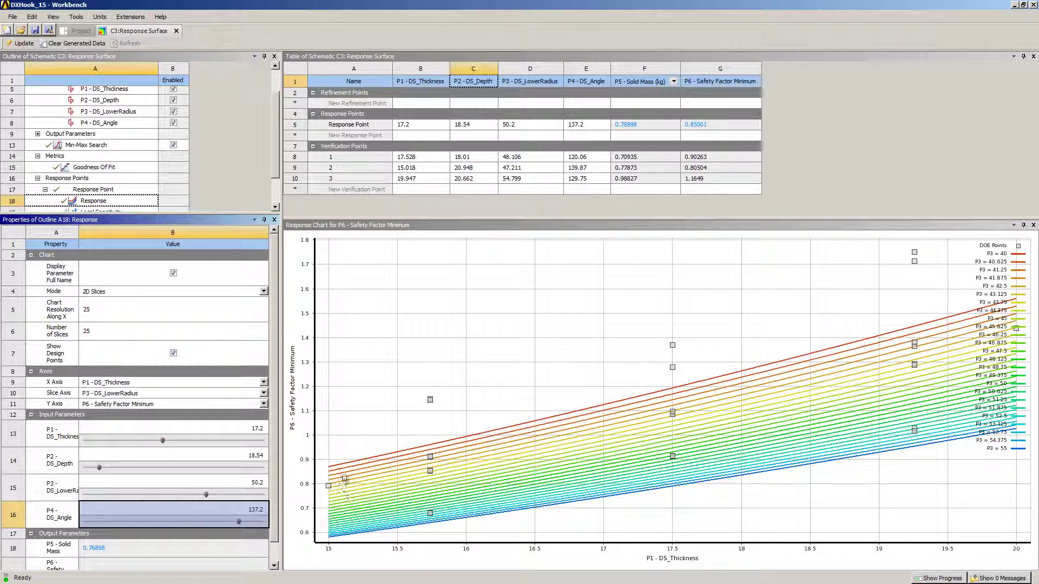
pyautogui.moveTo(354, 536)
# Step: Set the 2D Slices chart to 10 slices, giving ten DS_LowerRadius curves from 40 to 55
pyautogui.click(100, 330)
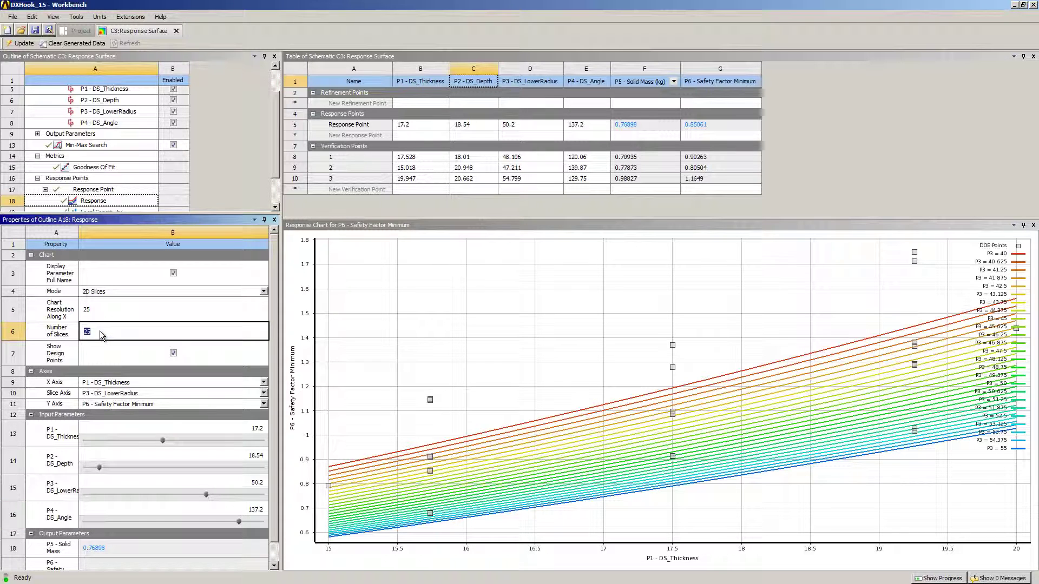
pyautogui.write('50')
pyautogui.press('Return')
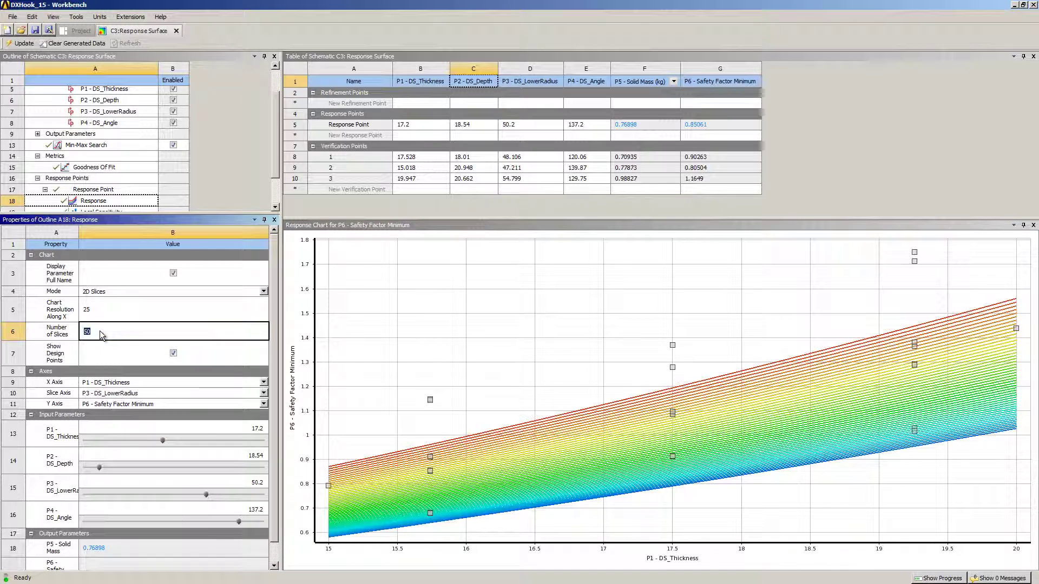
pyautogui.write('1')
pyautogui.press('Return')
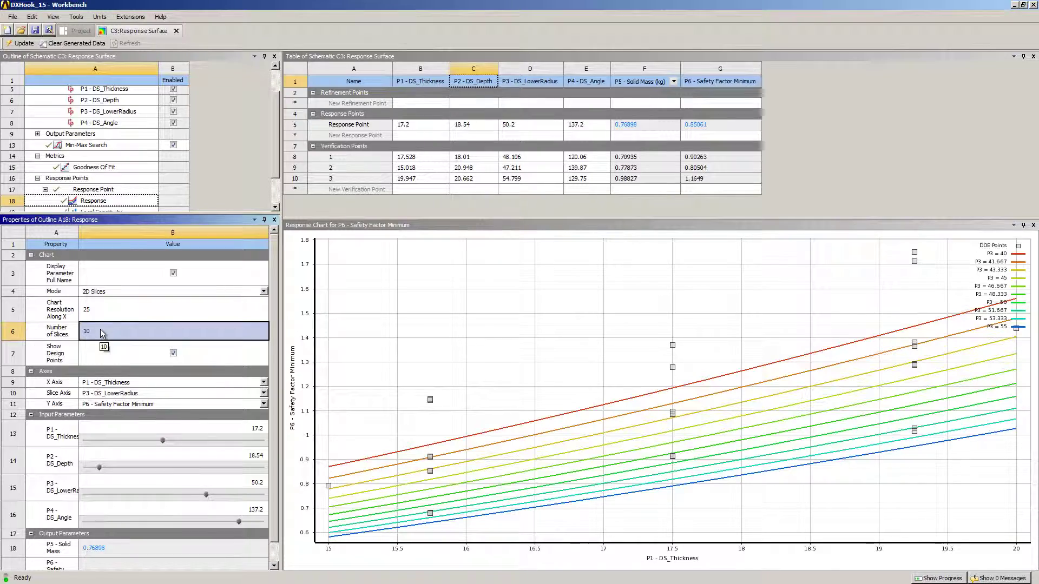
pyautogui.click(119, 290)
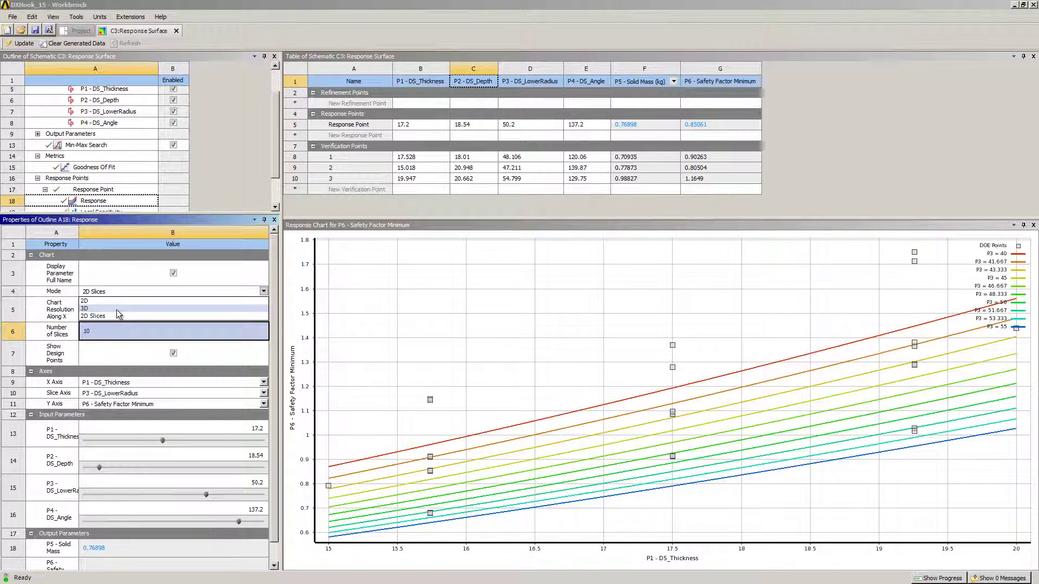
# Step: Switch the chart mode to 3D to show Safety Factor Minimum over DS_Thickness and DS_LowerRadius
pyautogui.click(116, 311)
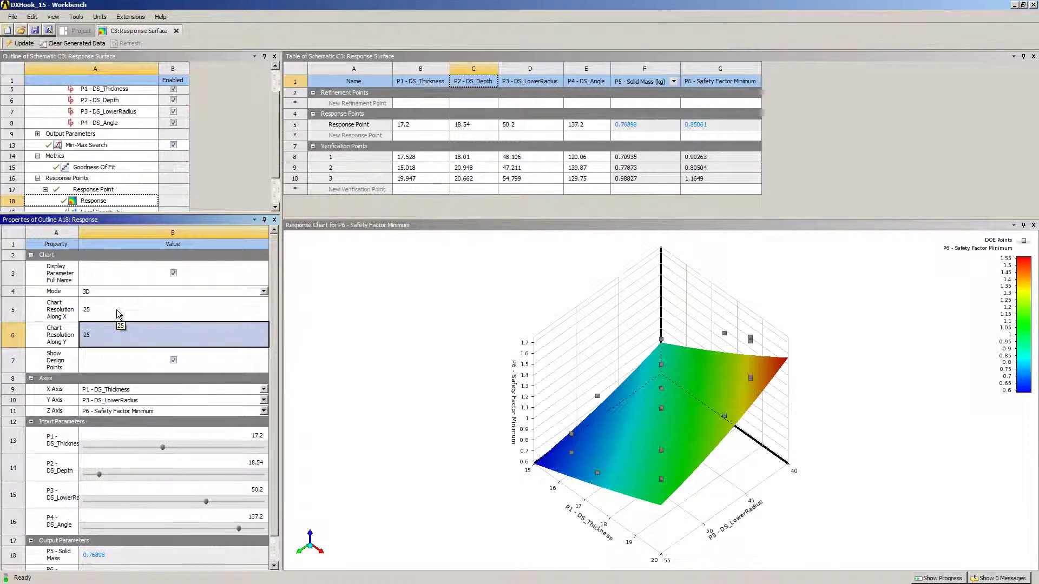